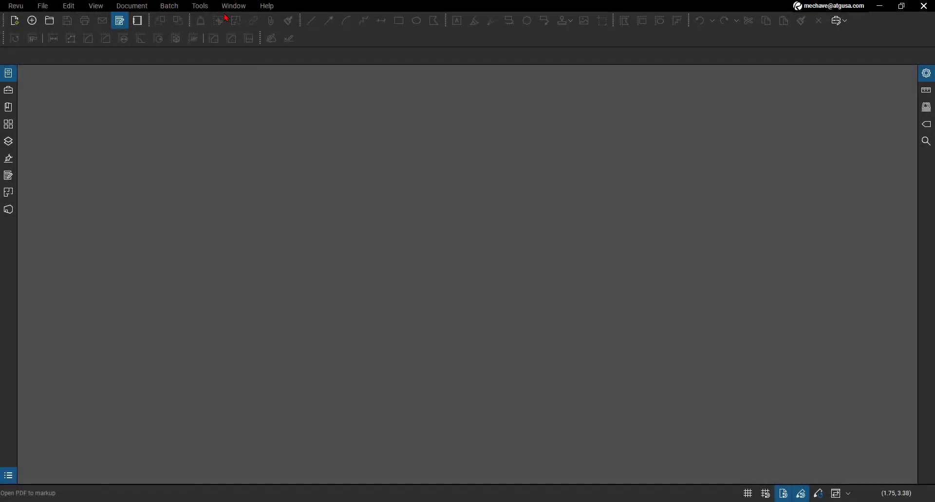
Start creating a new custom stamp with the subject "MCR Quick Tip"
{"action": "left_click", "coordinate": [198, 9]}
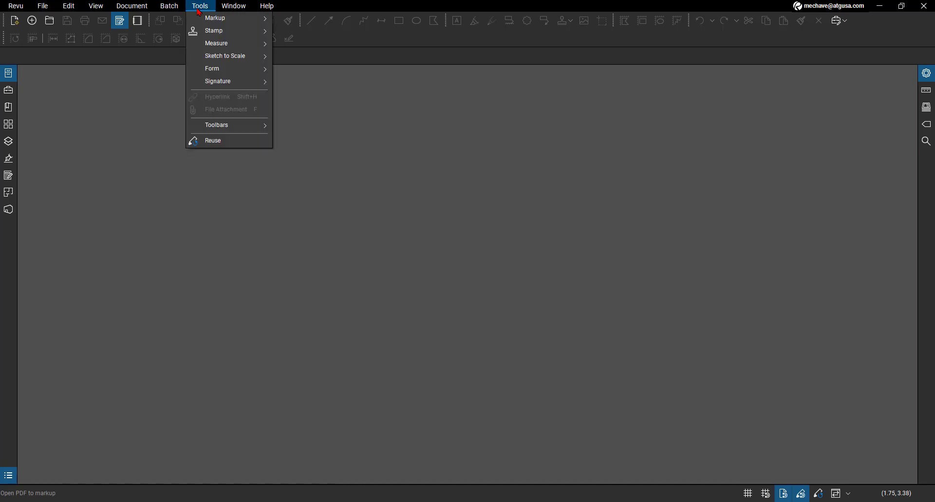
{"action": "mouse_move", "coordinate": [215, 32]}
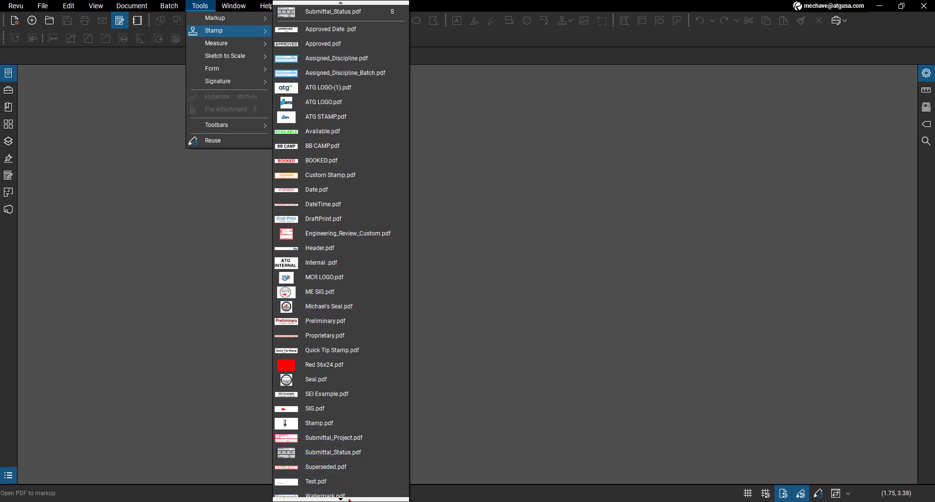
{"action": "scroll", "coordinate": [349, 497], "scroll_direction": "down", "scroll_amount": 4}
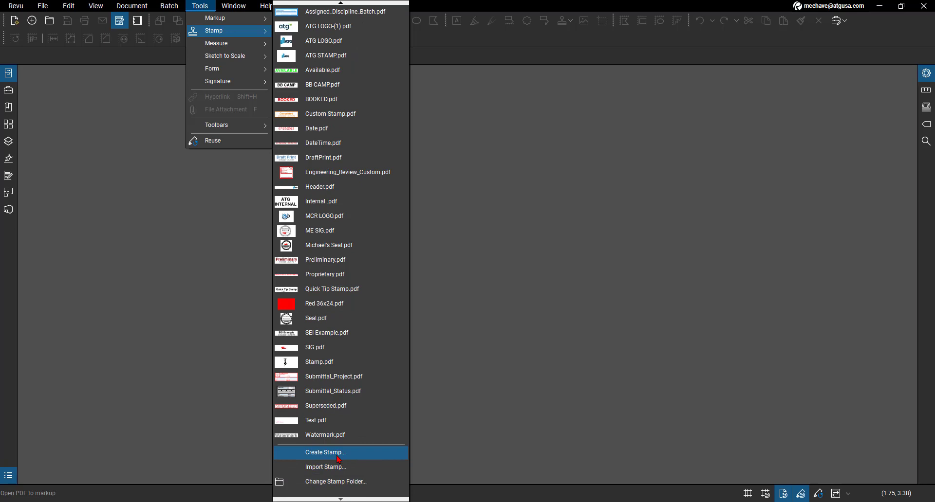
{"action": "left_click", "coordinate": [339, 454]}
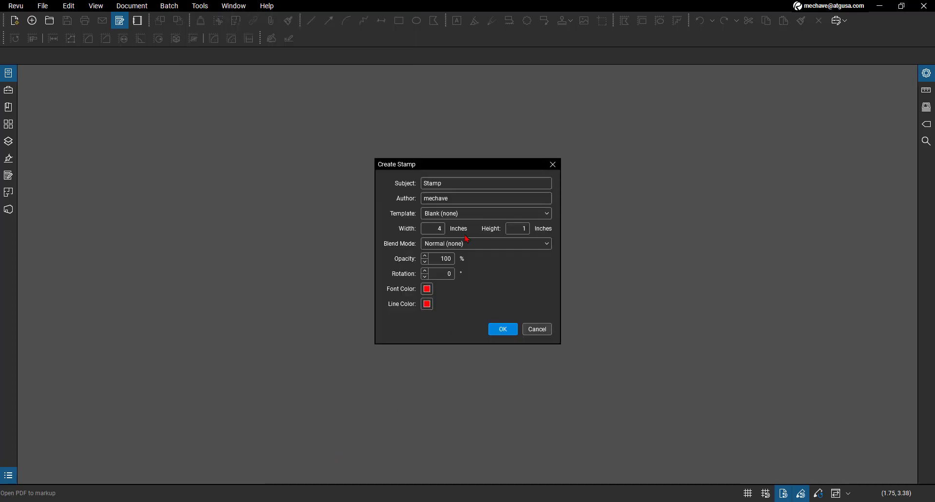
{"action": "left_click", "coordinate": [447, 184]}
{"action": "key", "text": "ctrl+a"}
{"action": "type", "text": "MCR Quick Tip"}
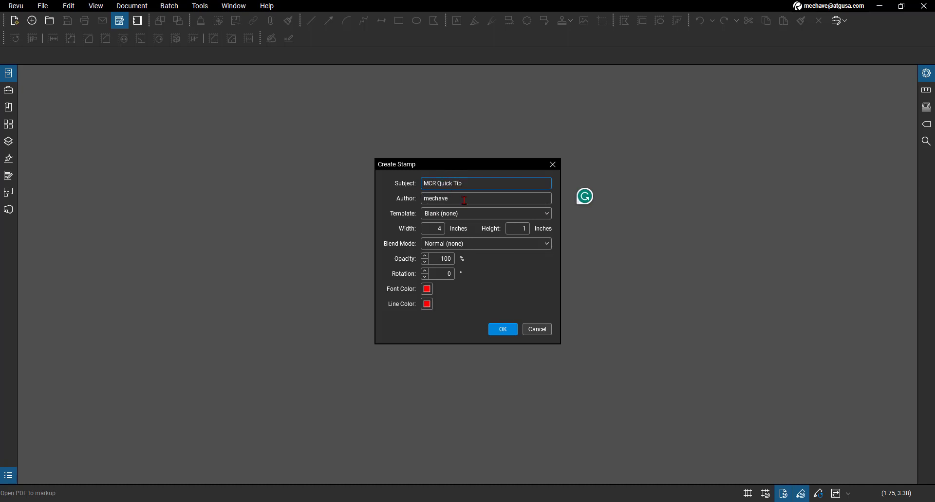
{"action": "key", "text": "Tab"}
Set the stamp template to Text with Border and keep the blend mode at Normal (none)
{"action": "left_click", "coordinate": [423, 214]}
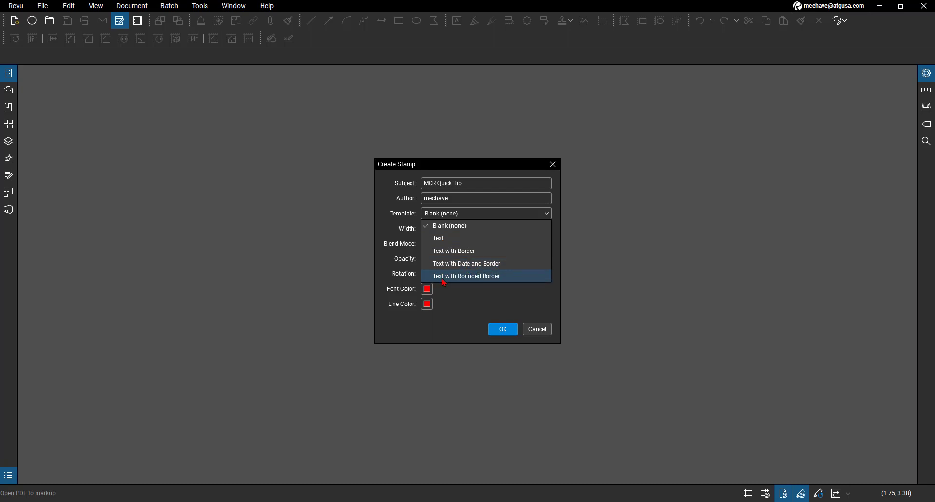
{"action": "left_click", "coordinate": [465, 228]}
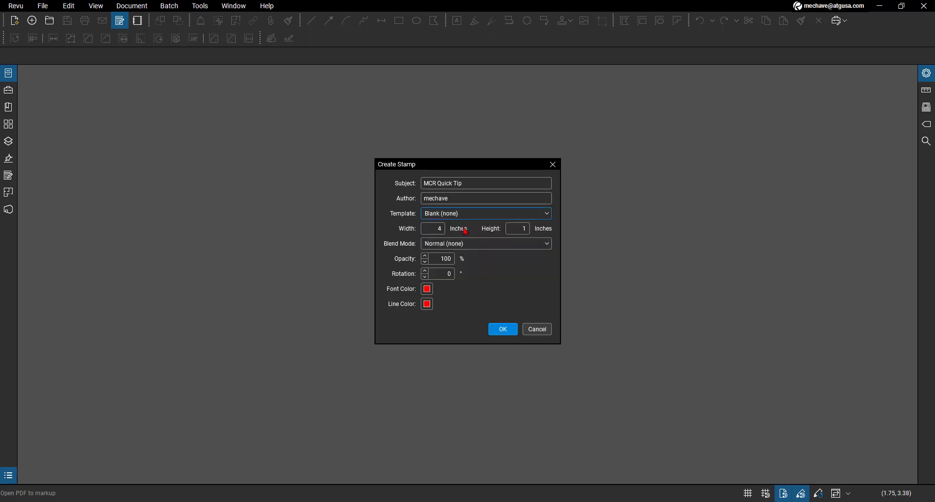
{"action": "left_click", "coordinate": [464, 214]}
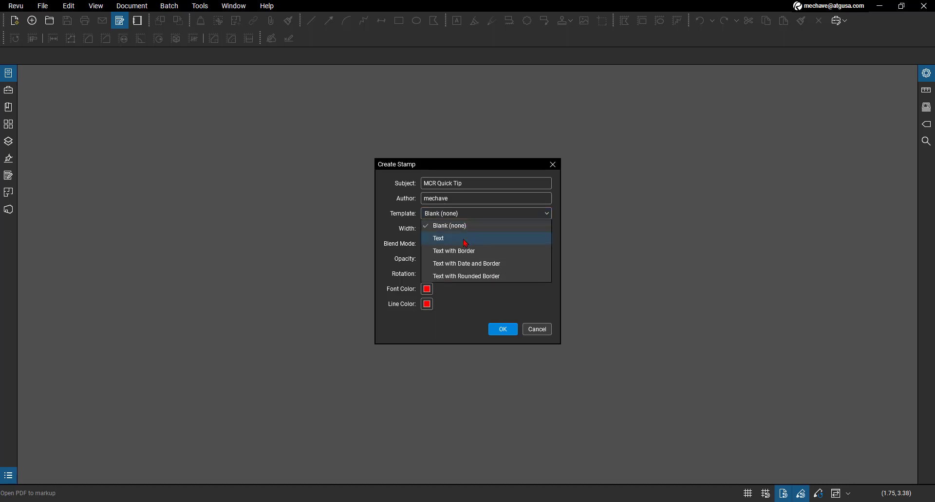
{"action": "left_click", "coordinate": [482, 252]}
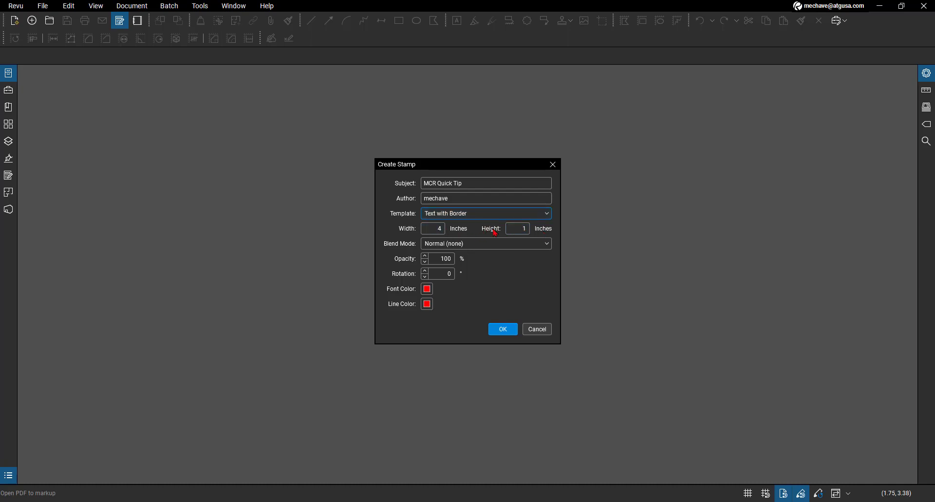
{"action": "left_click", "coordinate": [459, 245]}
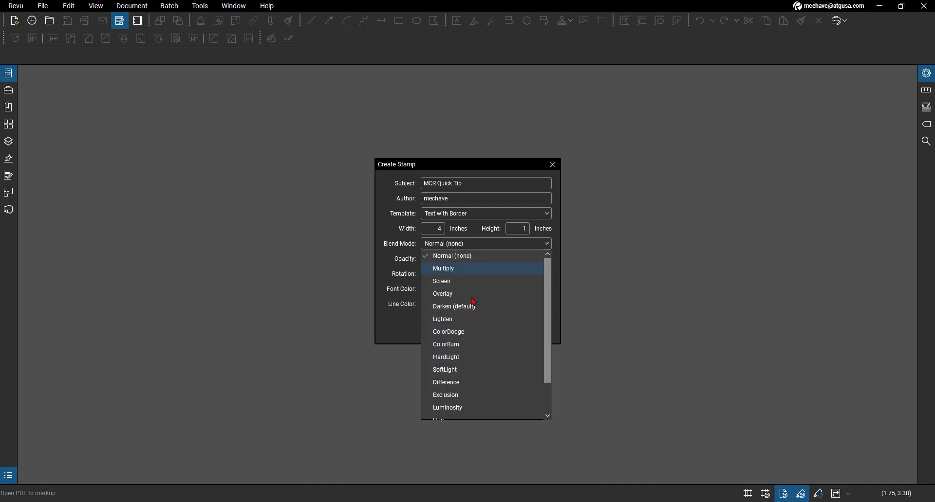
{"action": "left_click", "coordinate": [415, 271]}
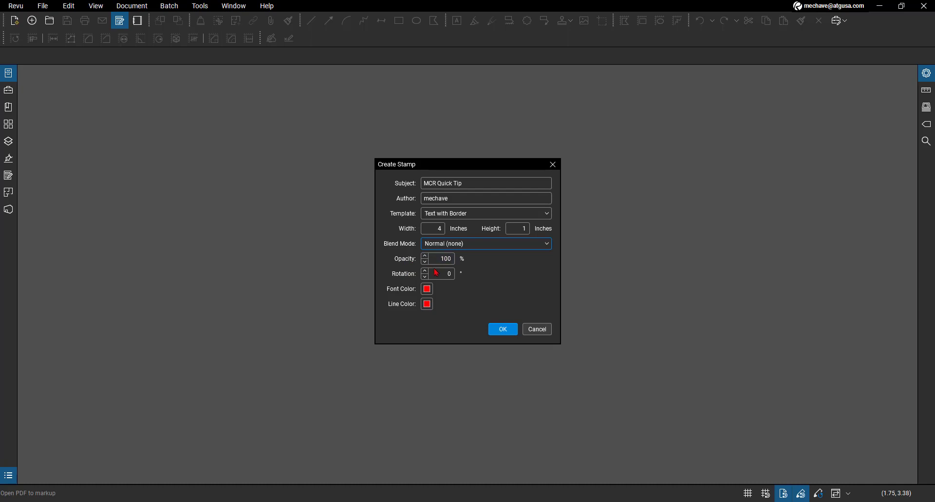
Set the stamp's line color to blue and font color to black, and create the stamp
{"action": "left_click", "coordinate": [426, 288]}
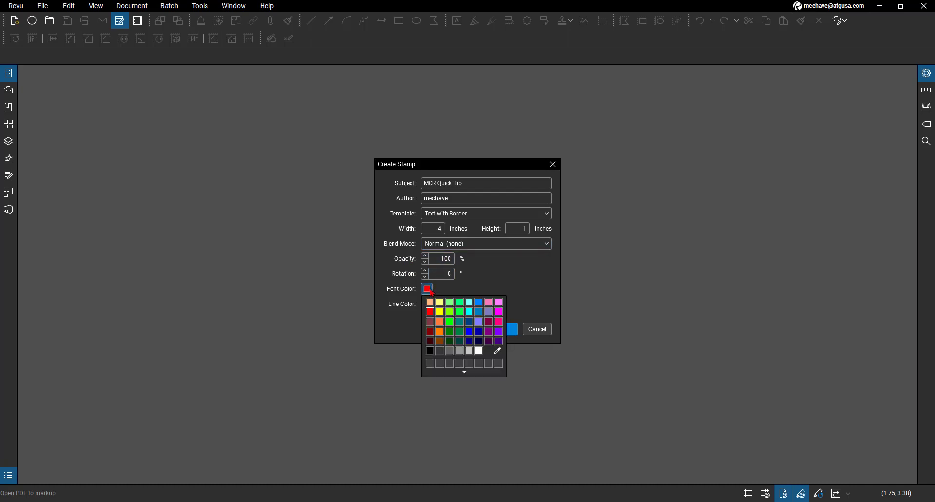
{"action": "left_click", "coordinate": [469, 332]}
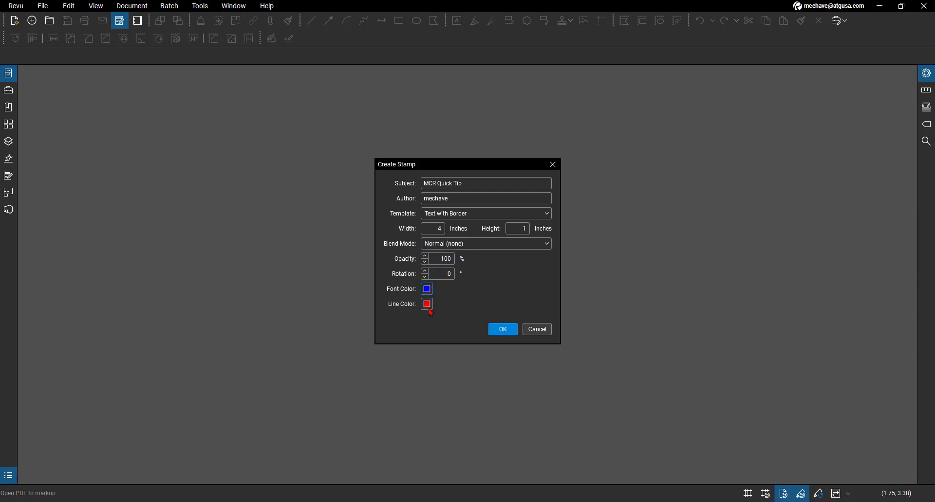
{"action": "left_click", "coordinate": [428, 304]}
{"action": "left_click", "coordinate": [471, 346]}
{"action": "left_click", "coordinate": [426, 289]}
{"action": "left_click", "coordinate": [430, 351]}
{"action": "left_click", "coordinate": [506, 329]}
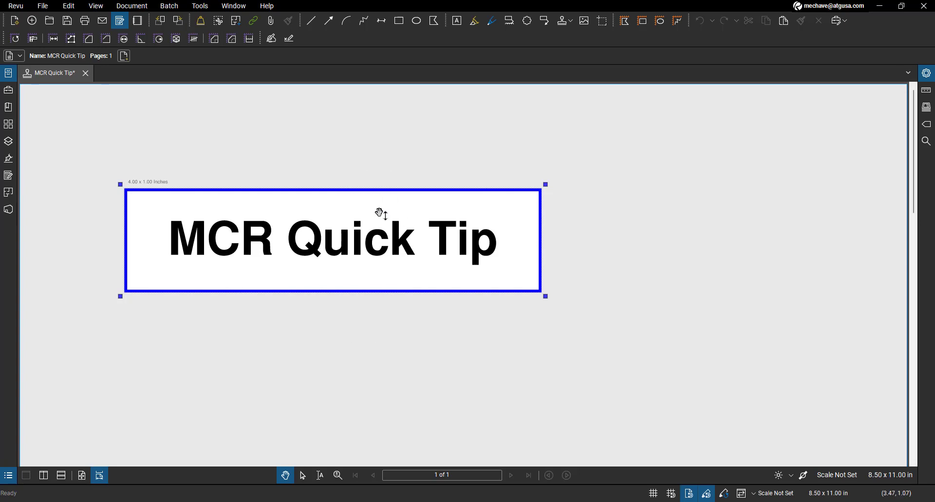
Replace the stamp's text with "APPROVED"
{"action": "left_click", "coordinate": [347, 237]}
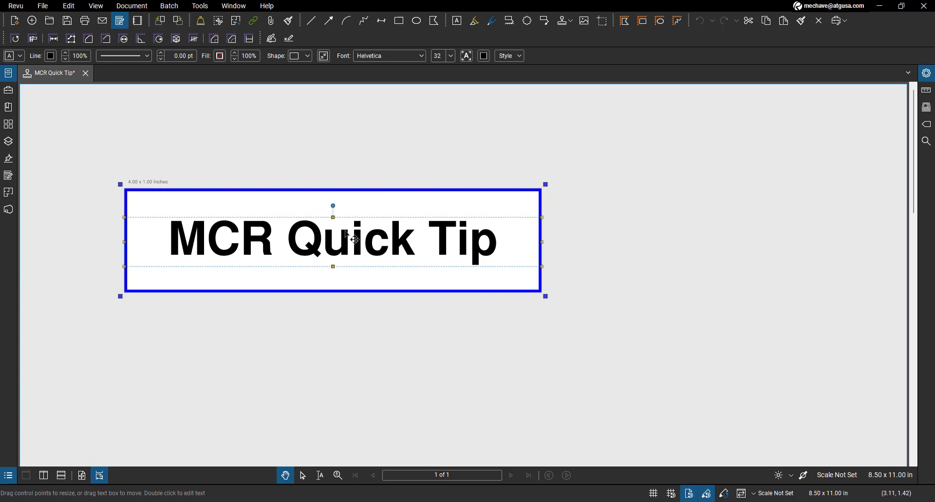
{"action": "double_click", "coordinate": [349, 238]}
{"action": "left_click_drag", "start_coordinate": [498, 239], "coordinate": [168, 245]}
{"action": "type", "text": "AP"}
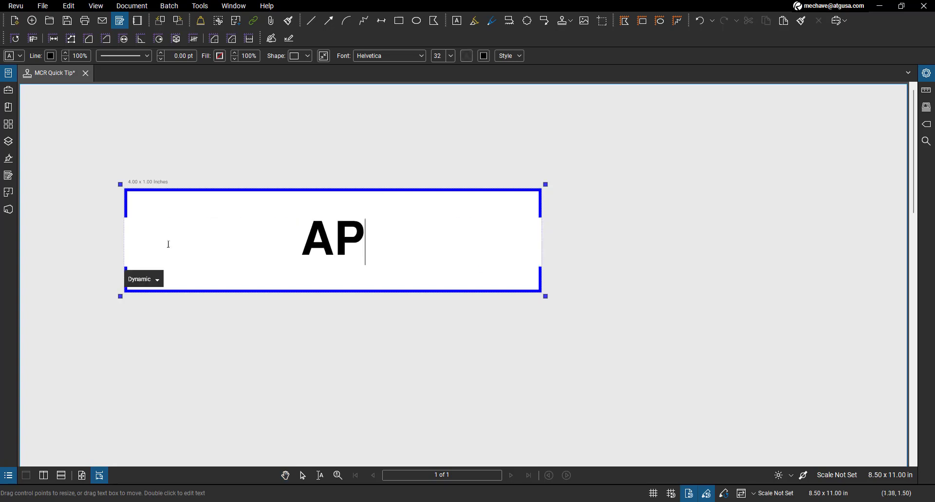
{"action": "type", "text": "PROVED"}
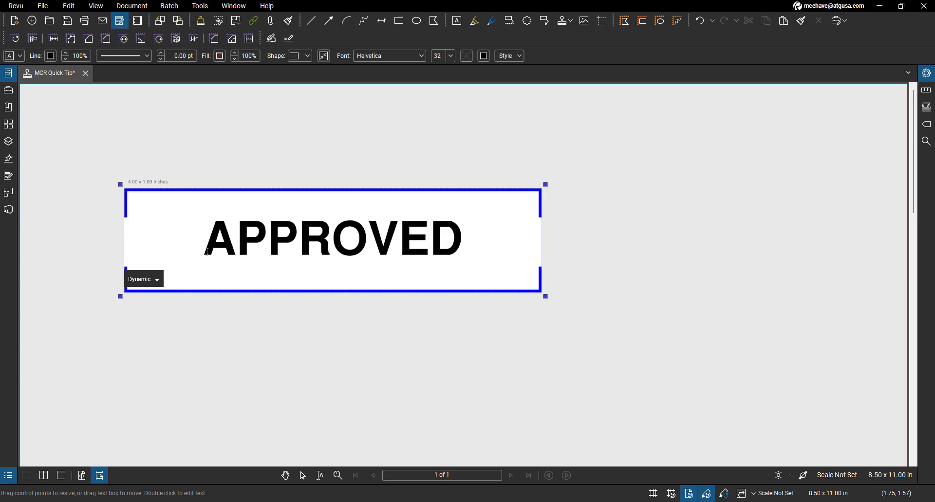
{"action": "key", "text": "Escape"}
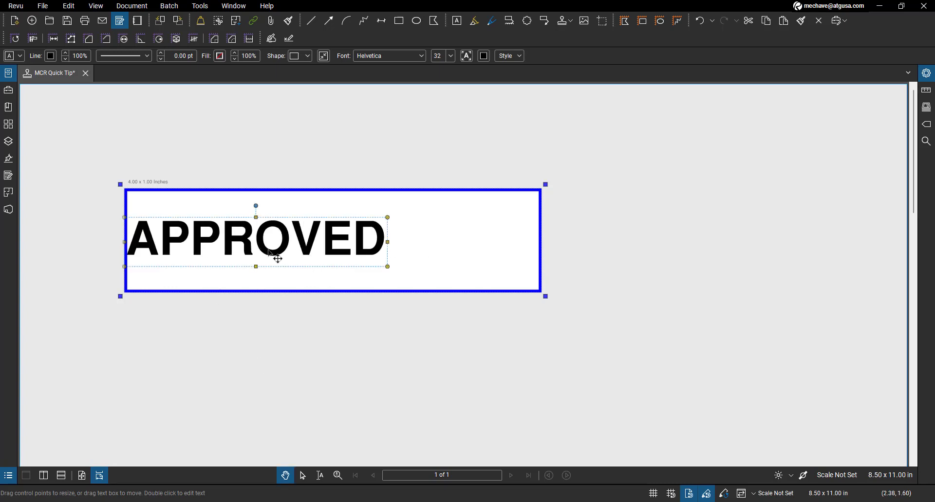
Try to center the APPROVED text box in the document and undo the move
{"action": "right_click", "coordinate": [289, 247]}
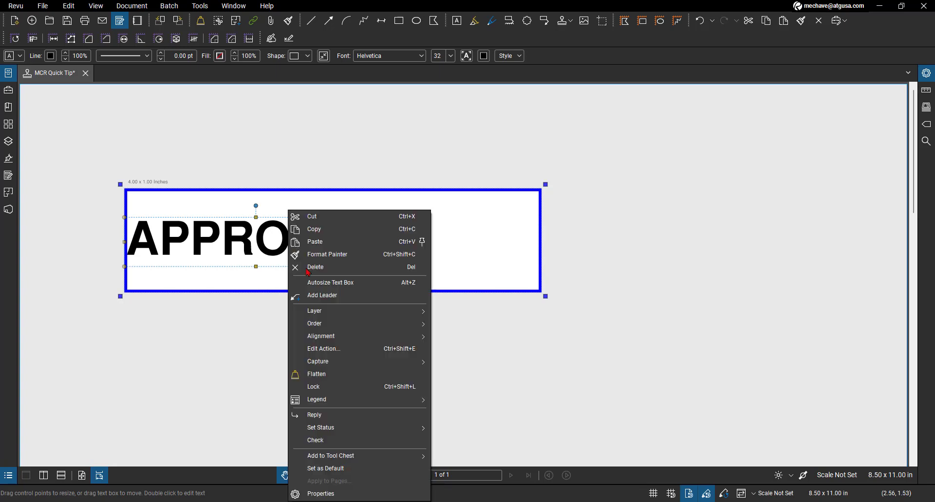
{"action": "mouse_move", "coordinate": [359, 337]}
{"action": "left_click", "coordinate": [659, 286]}
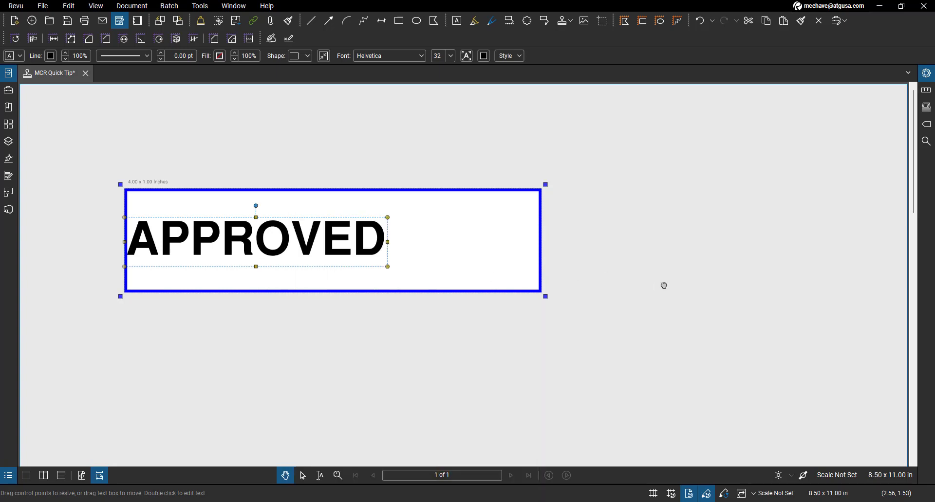
{"action": "right_click", "coordinate": [334, 247]}
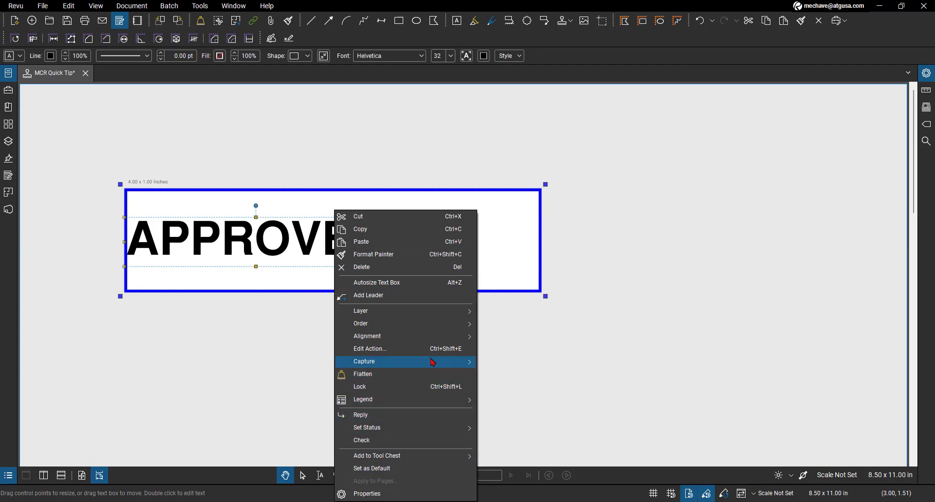
{"action": "mouse_move", "coordinate": [439, 337]}
{"action": "left_click", "coordinate": [543, 498]}
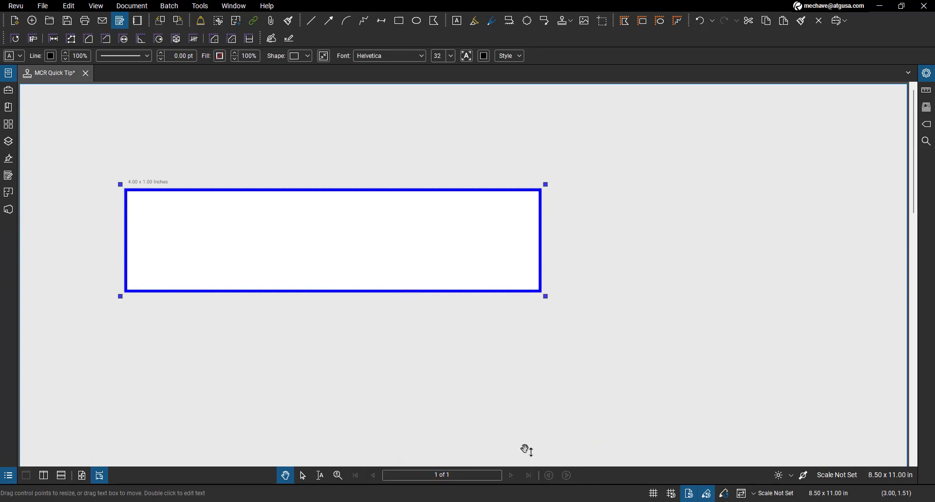
{"action": "key", "text": "ctrl+z"}
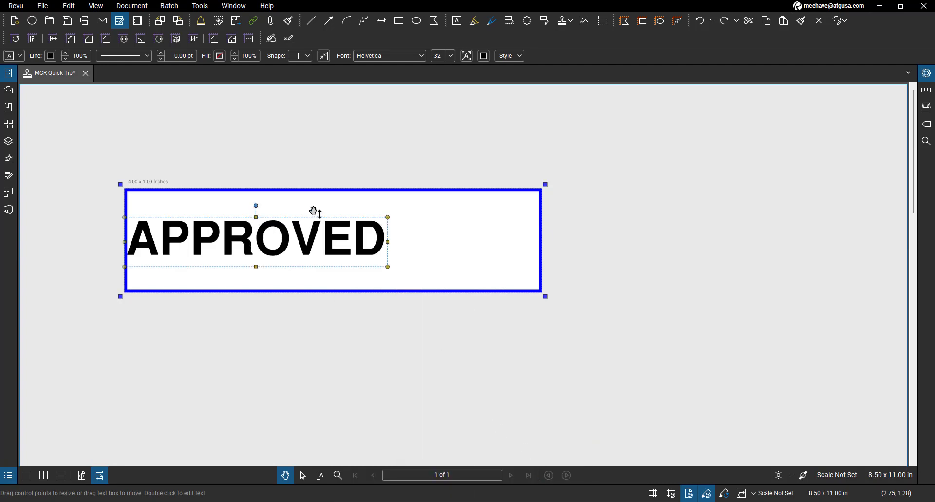
Try Align Center on the border and the APPROVED text with the text as reference, and undo the alignment
{"action": "left_click", "coordinate": [426, 215]}
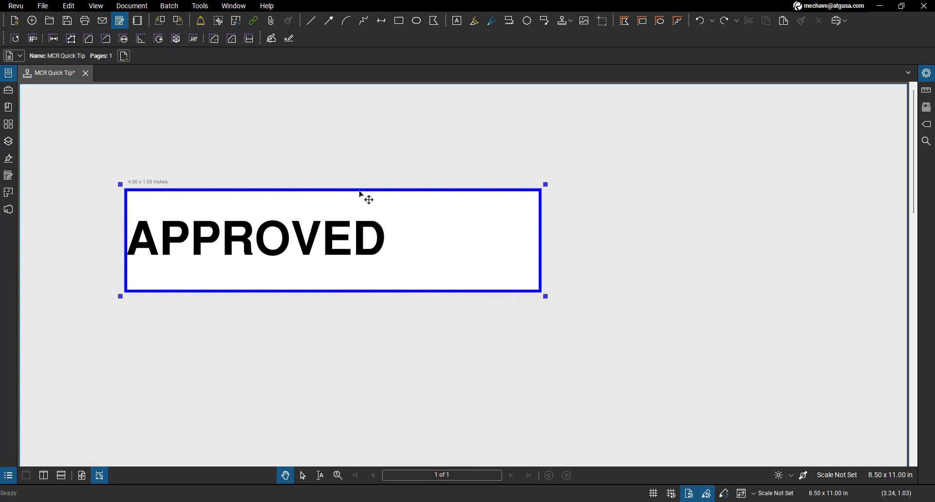
{"action": "left_click", "coordinate": [365, 196]}
{"action": "left_click", "coordinate": [346, 227]}
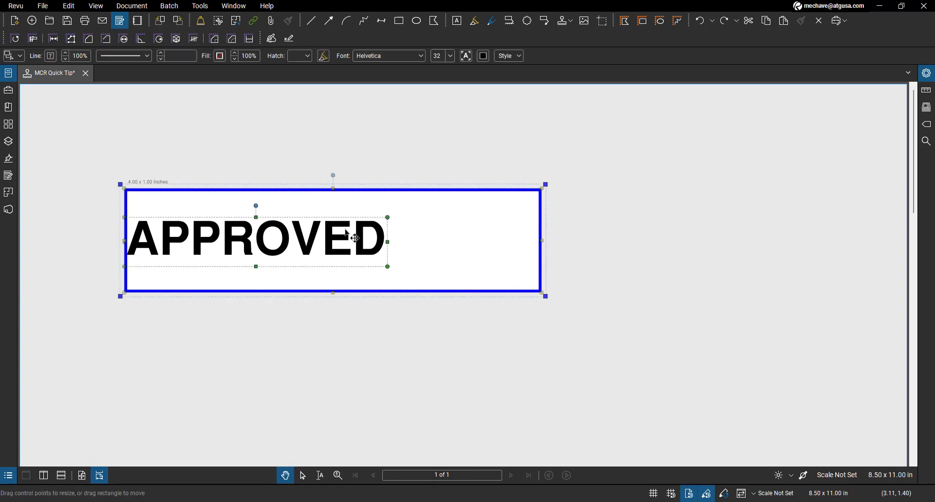
{"action": "right_click", "coordinate": [346, 224]}
{"action": "mouse_move", "coordinate": [406, 341]}
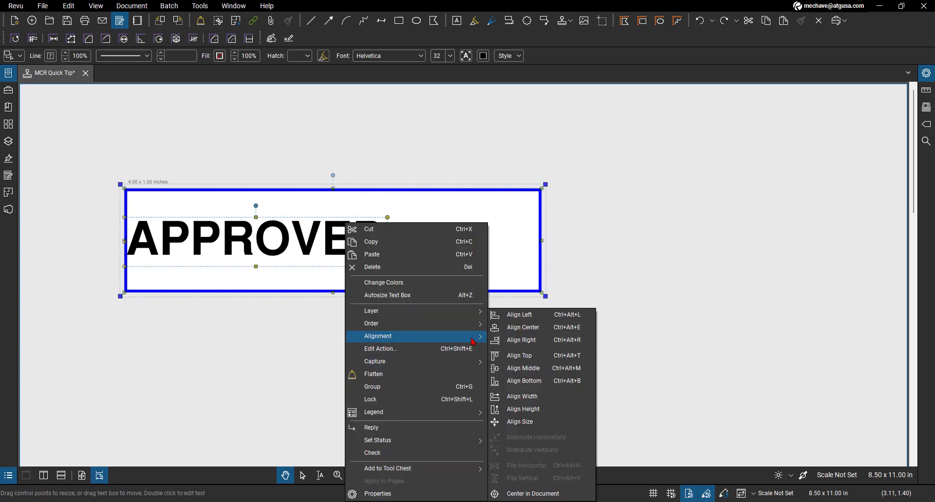
{"action": "left_click", "coordinate": [549, 331]}
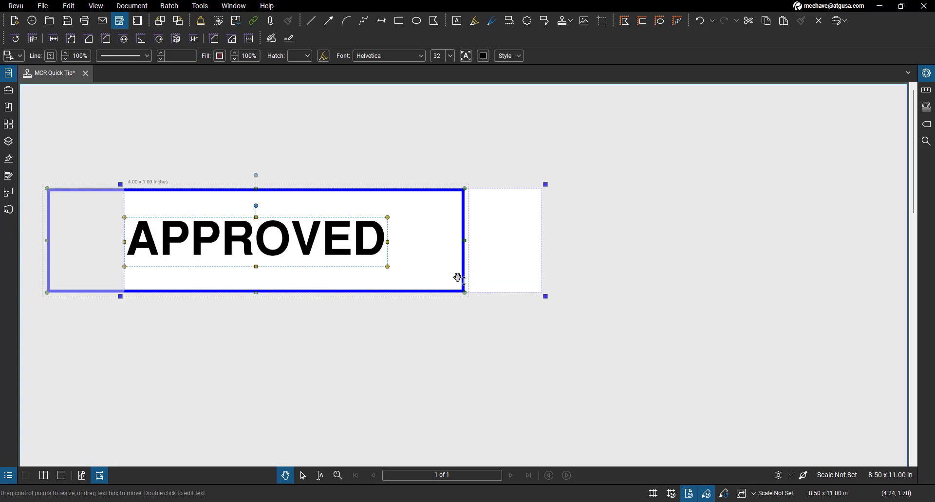
{"action": "key", "text": "ctrl+z"}
{"action": "left_click", "coordinate": [449, 254]}
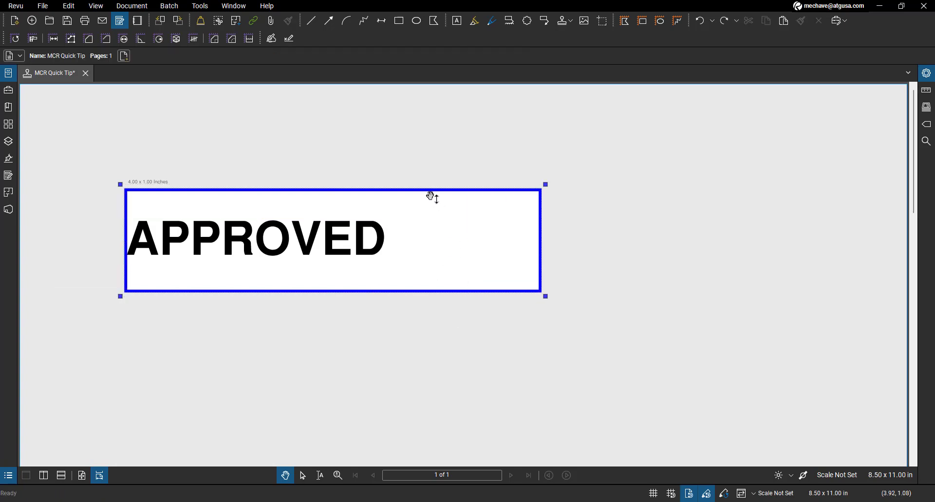
Align the APPROVED text to the center of the blue border, using the border as the alignment reference
{"action": "left_click", "coordinate": [362, 193]}
{"action": "left_click", "coordinate": [366, 195], "text": "shift"}
{"action": "right_click", "coordinate": [361, 192]}
{"action": "mouse_move", "coordinate": [449, 306]}
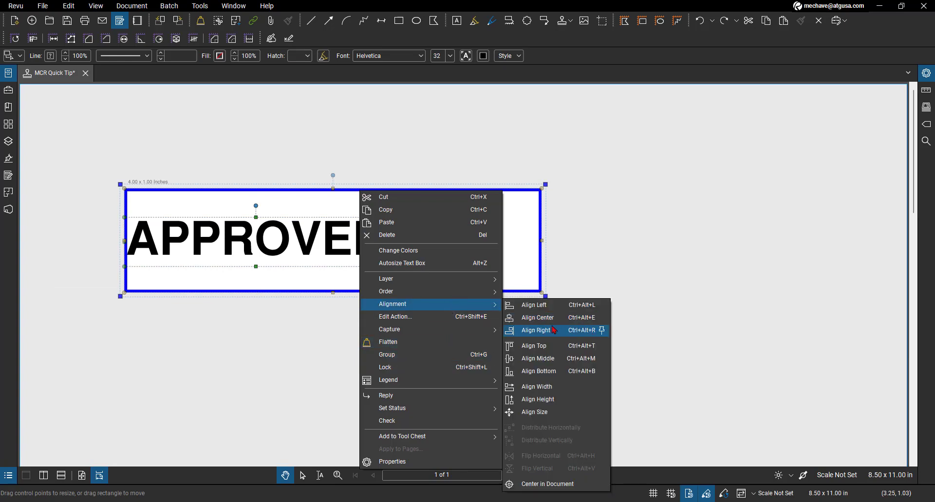
{"action": "left_click", "coordinate": [597, 318]}
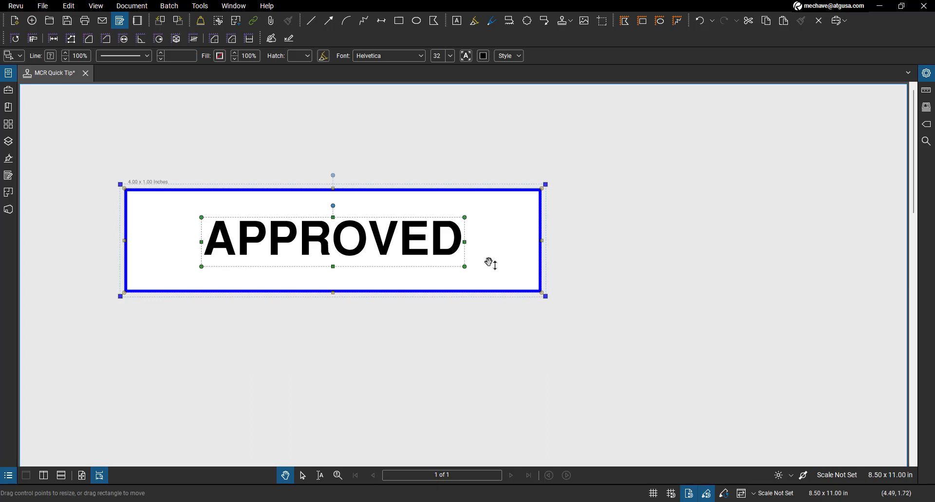
{"action": "key", "text": "Escape"}
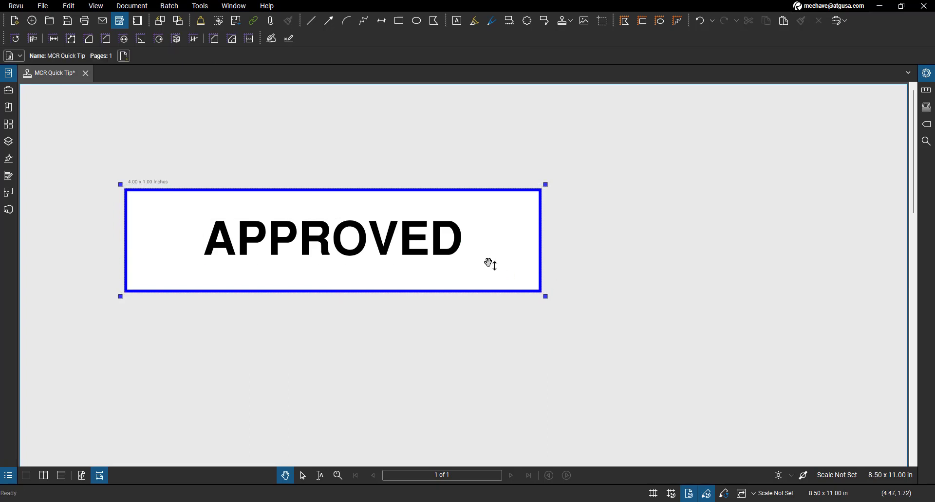
Add a text box below the APPROVED text with the dynamic fields &[mm]/&[dd]&[yy] for 2-digit month, day and 2-digit year
{"action": "left_click", "coordinate": [457, 22]}
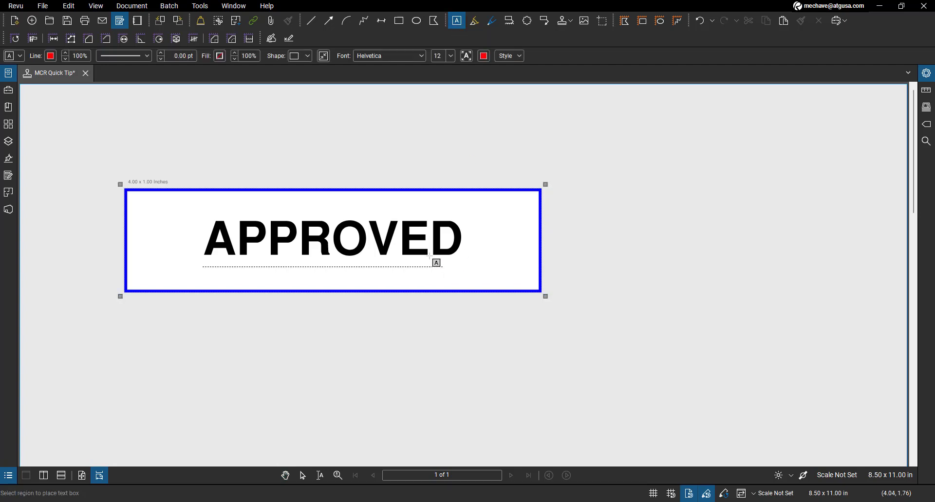
{"action": "left_click_drag", "start_coordinate": [418, 267], "coordinate": [534, 286]}
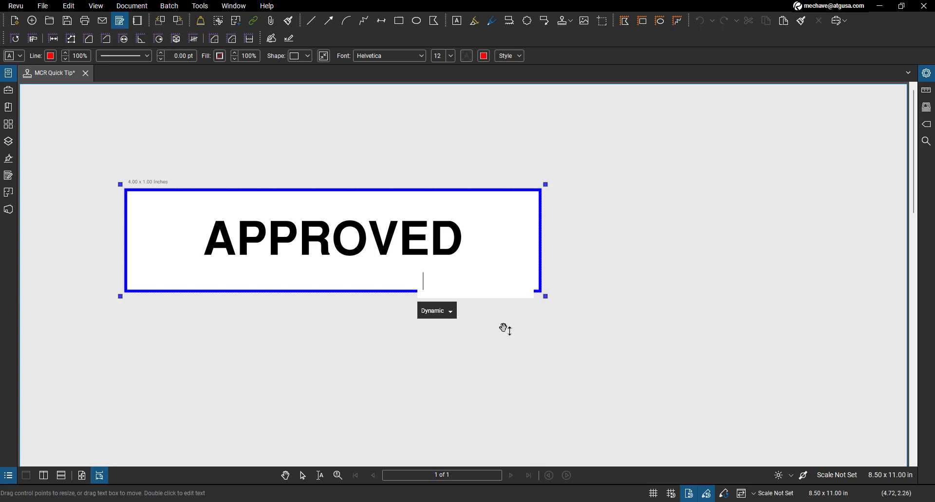
{"action": "left_click", "coordinate": [444, 317]}
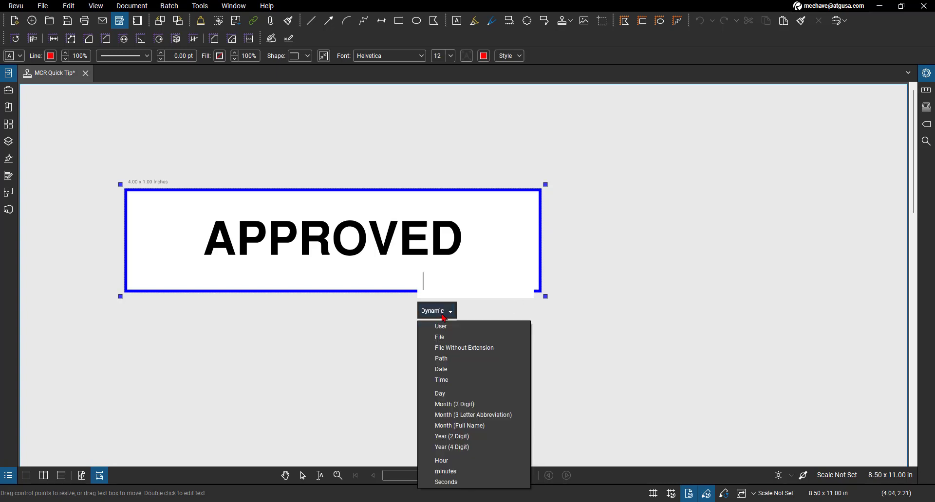
{"action": "left_click", "coordinate": [481, 409]}
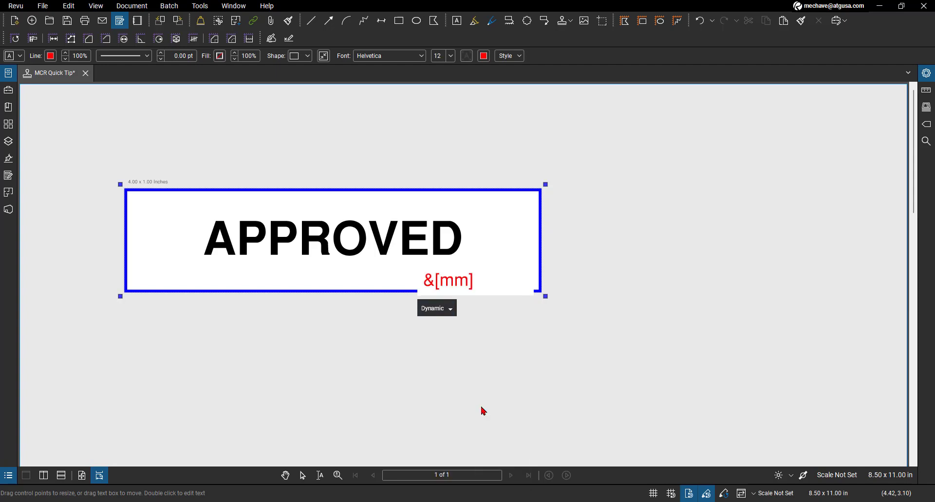
{"action": "type", "text": "/"}
{"action": "left_click", "coordinate": [447, 312]}
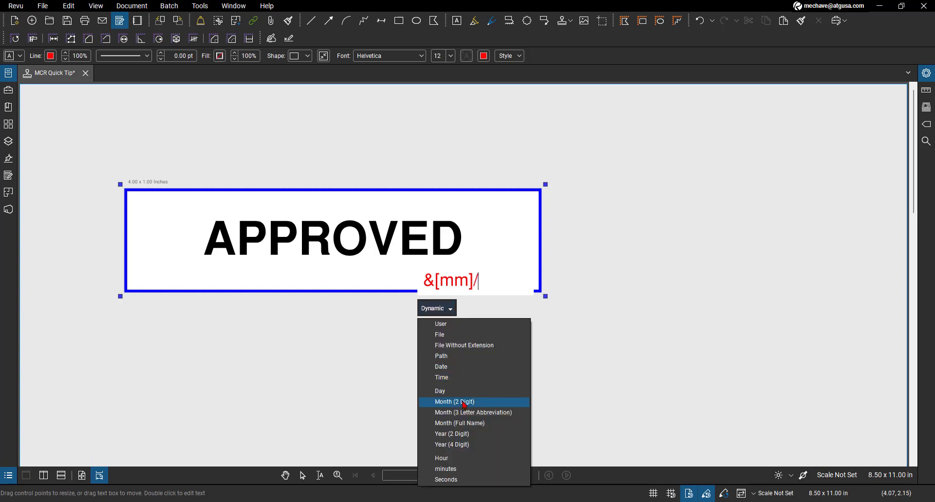
{"action": "left_click", "coordinate": [461, 389]}
{"action": "left_click", "coordinate": [447, 312]}
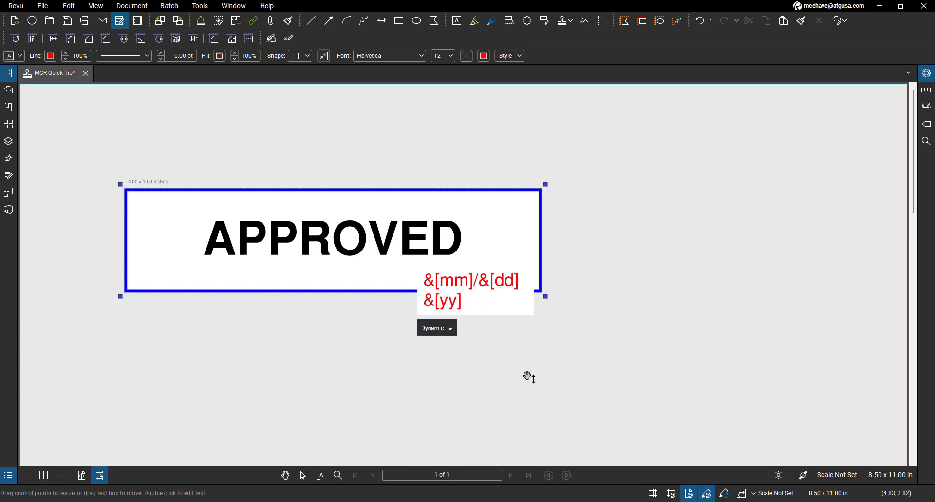
{"action": "left_click", "coordinate": [531, 306]}
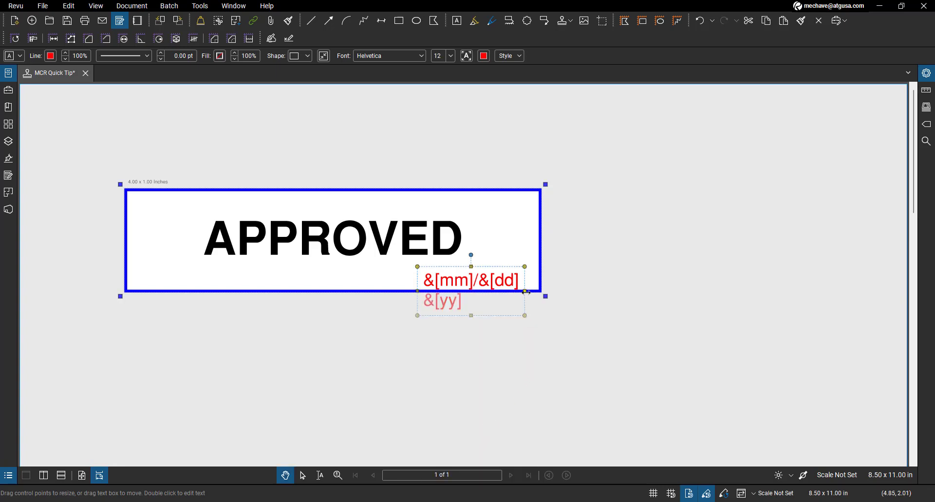
Widen the date text box so the fields fit on one line, and center its text horizontally and vertically
{"action": "left_click_drag", "start_coordinate": [525, 291], "coordinate": [587, 292]}
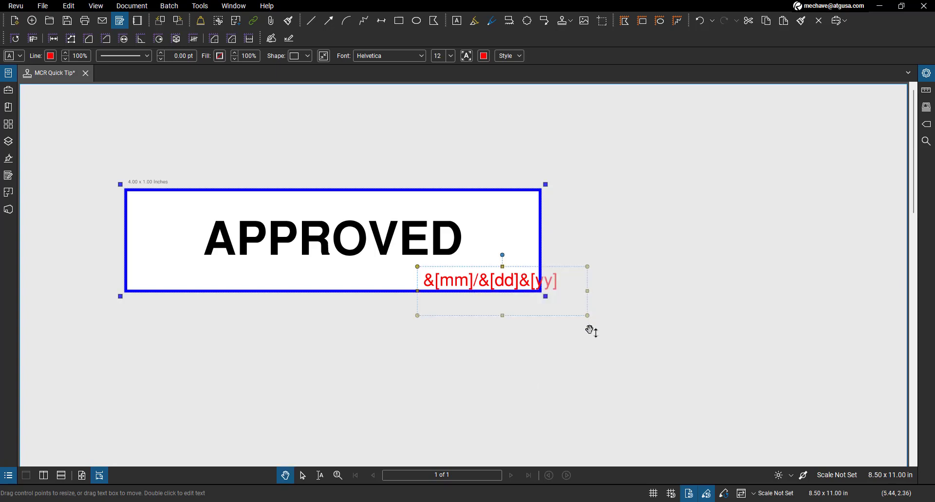
{"action": "left_click", "coordinate": [519, 56]}
{"action": "left_click", "coordinate": [560, 75]}
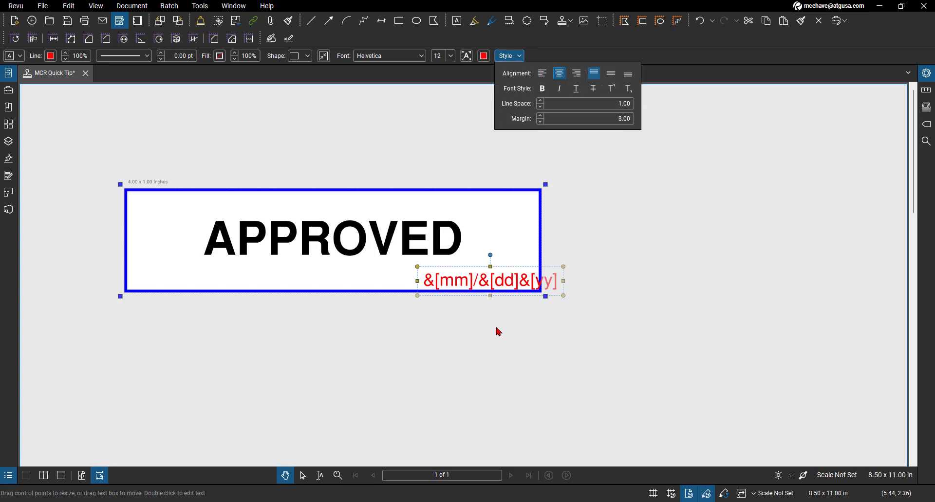
{"action": "left_click", "coordinate": [611, 73]}
Move the date text inside the lower-right corner of the blue border and set its font color to black
{"action": "left_click_drag", "start_coordinate": [489, 284], "coordinate": [464, 278]}
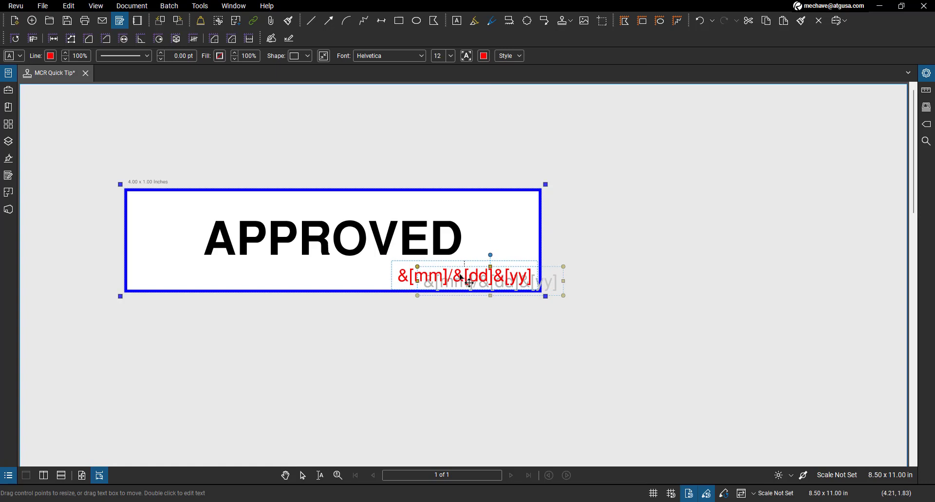
{"action": "left_click", "coordinate": [483, 56]}
{"action": "left_click", "coordinate": [488, 118]}
{"action": "left_click", "coordinate": [632, 254]}
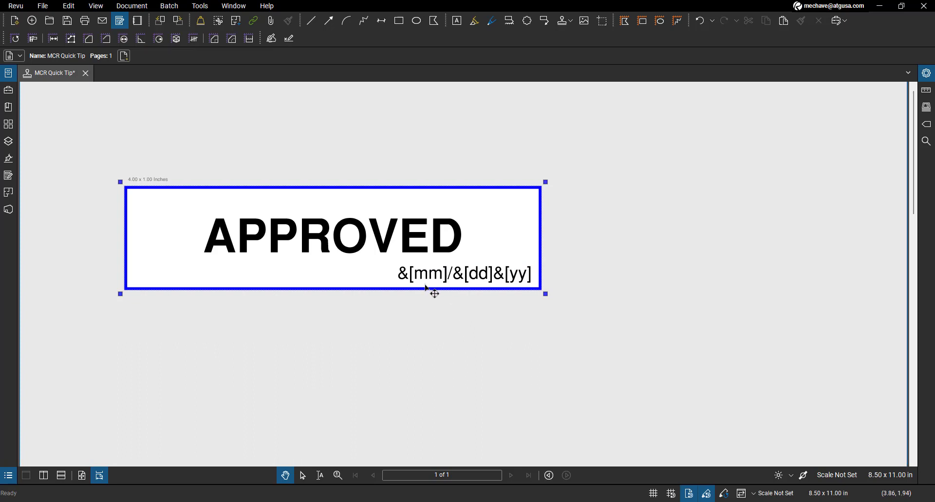
{"action": "left_click", "coordinate": [402, 244]}
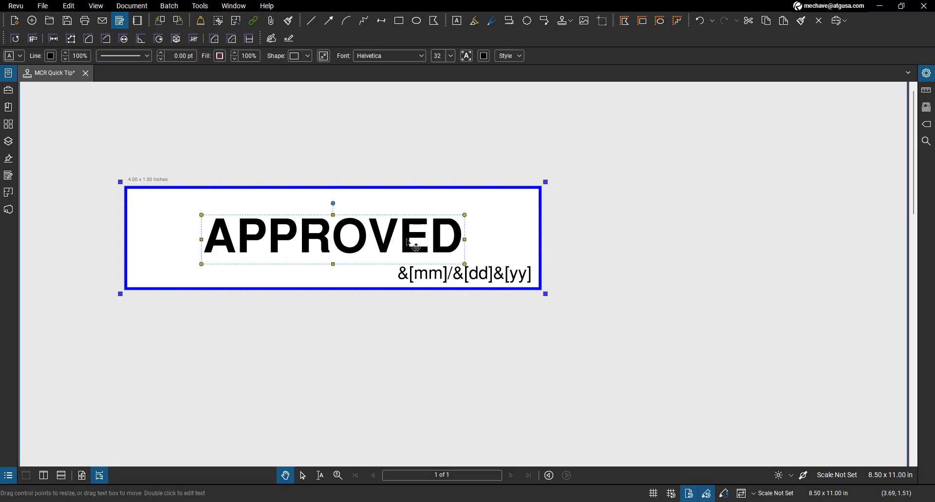
{"action": "double_click", "coordinate": [408, 244]}
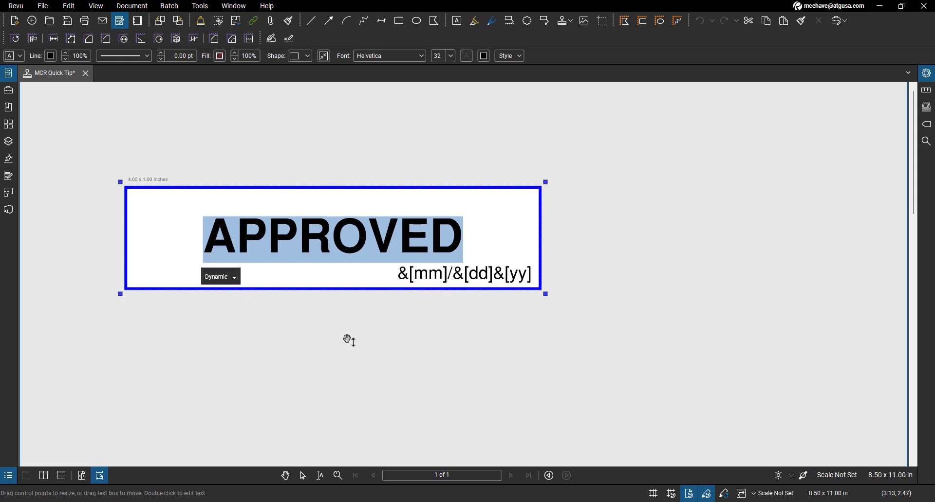
{"action": "key", "text": "Escape"}
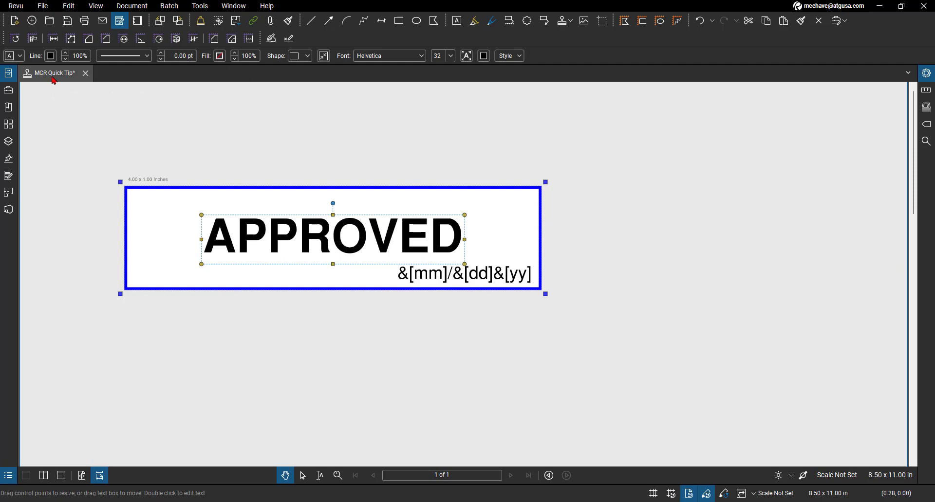
Save the stamp as MCR Quick Tip.pdf in the Bluebeam Revu 21 Stamps folder
{"action": "left_click", "coordinate": [43, 7]}
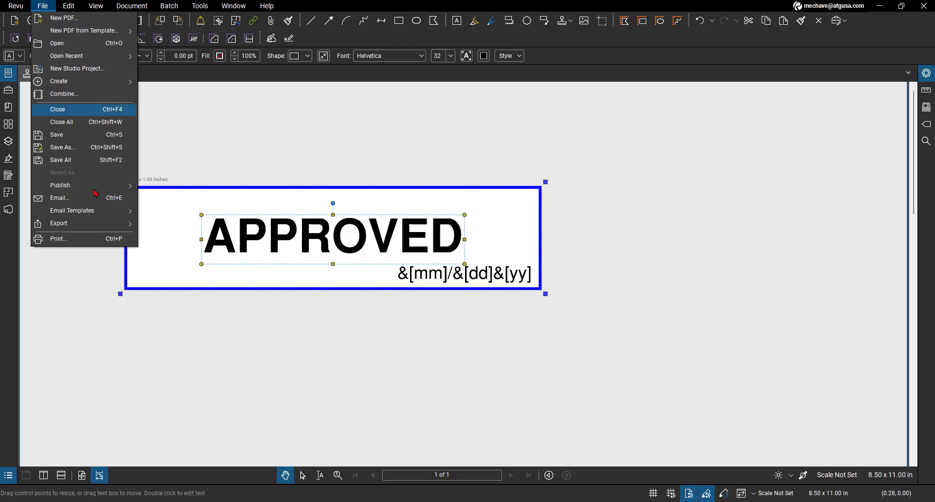
{"action": "left_click", "coordinate": [200, 119]}
{"action": "right_click", "coordinate": [62, 76]}
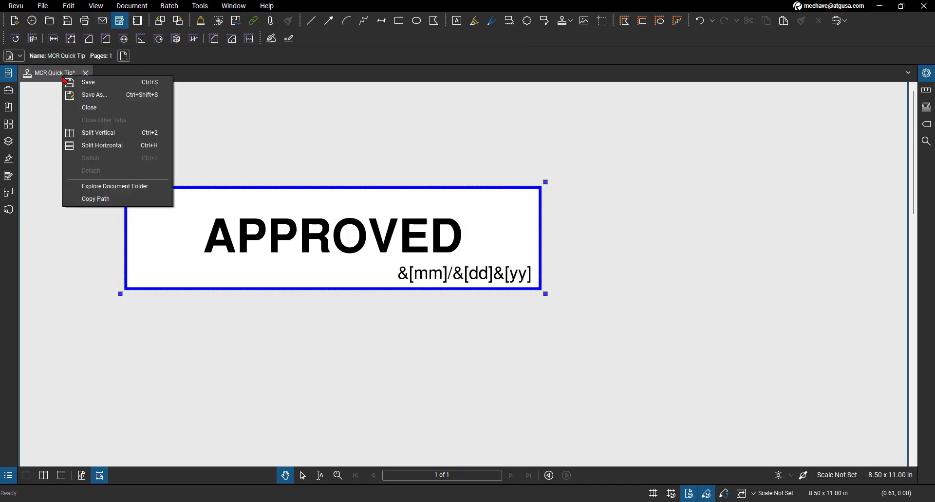
{"action": "left_click", "coordinate": [187, 147]}
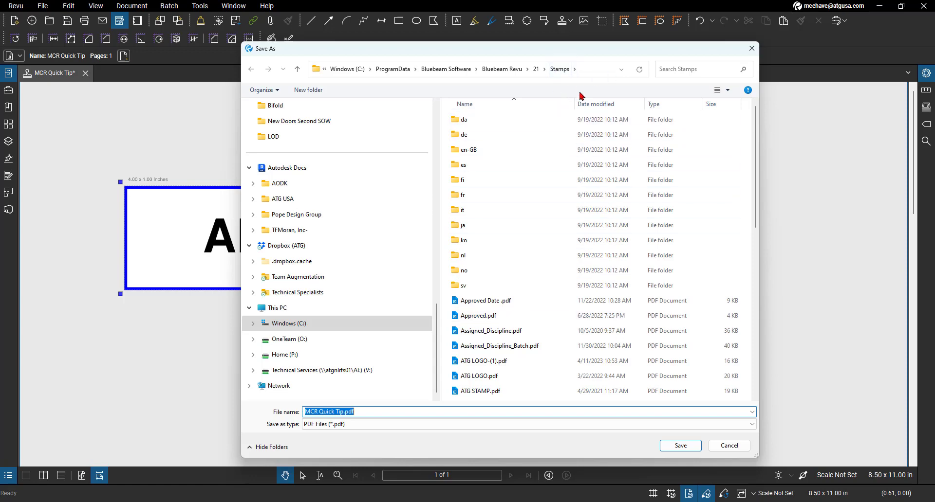
{"action": "left_click", "coordinate": [677, 446]}
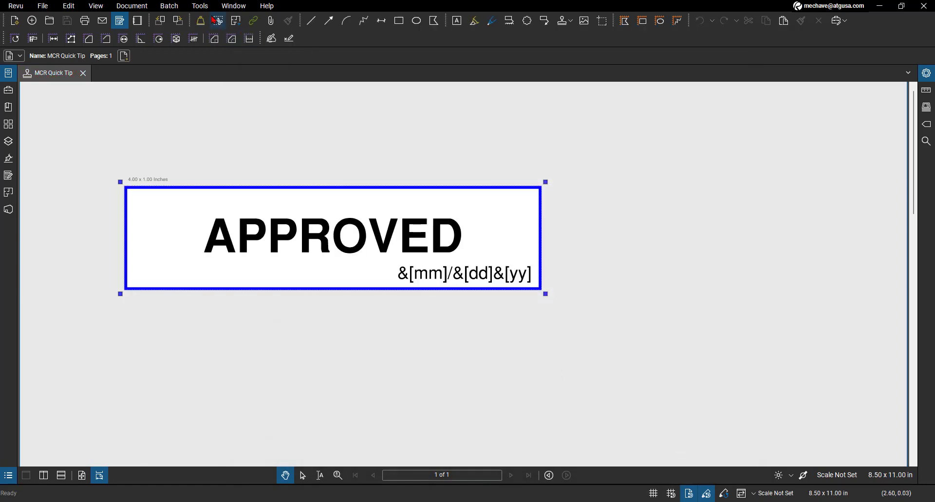
Check the list of available stamps for the saved MCR Quick Tip.pdf
{"action": "left_click", "coordinate": [206, 9]}
{"action": "mouse_move", "coordinate": [214, 30]}
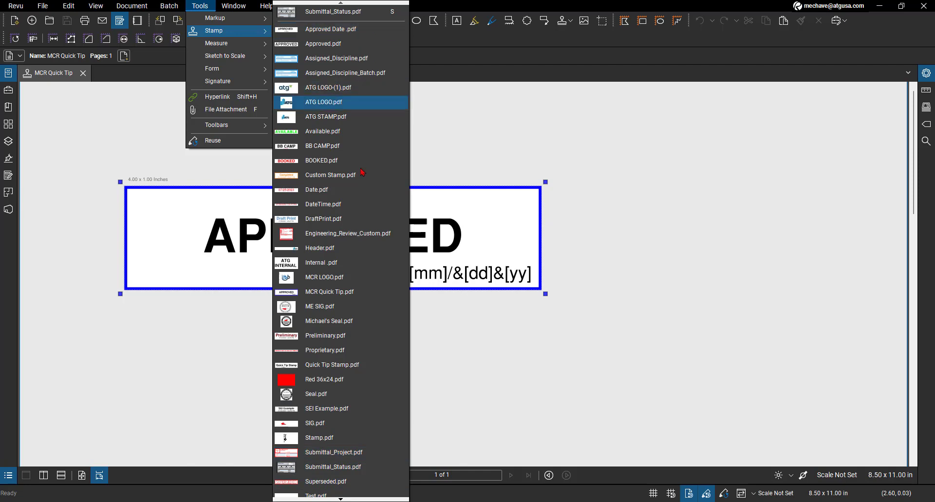
{"action": "mouse_move", "coordinate": [341, 499]}
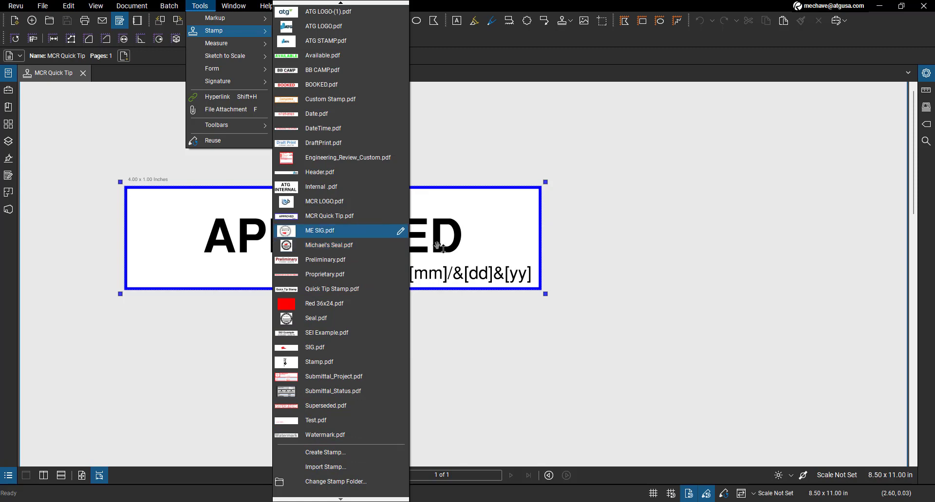
{"action": "left_click", "coordinate": [534, 344]}
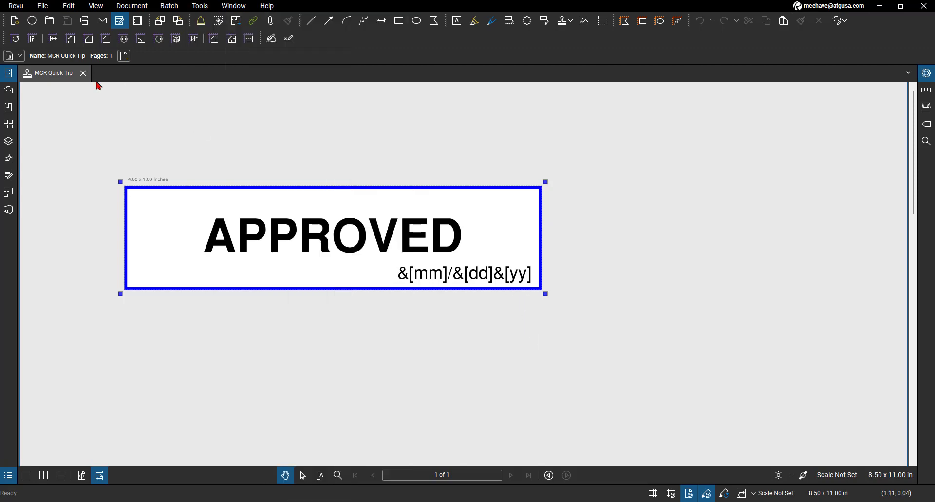
Close the stamp file and open "A1.2.0 - 2ND FLOOR REFERENCE PLAN.pdf" from the Sheets group
{"action": "left_click", "coordinate": [83, 73]}
{"action": "left_click", "coordinate": [10, 74]}
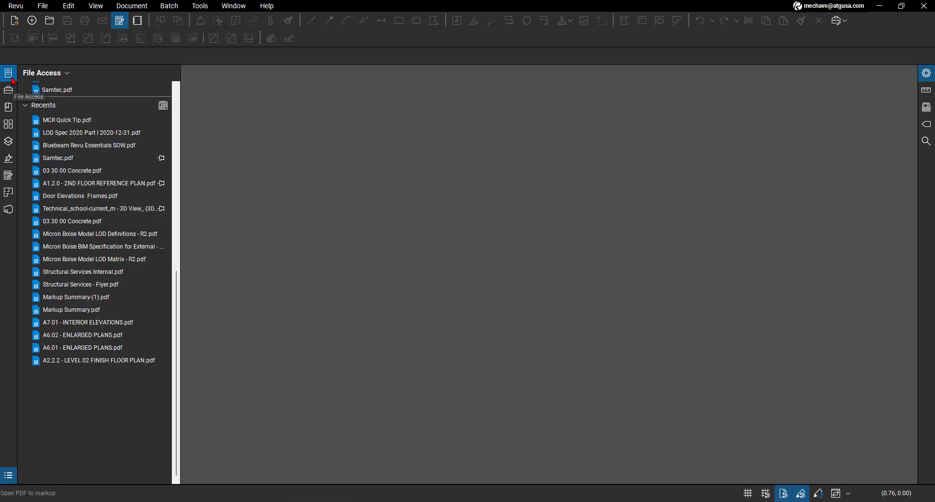
{"action": "scroll", "coordinate": [73, 187], "scroll_direction": "up", "scroll_amount": 3}
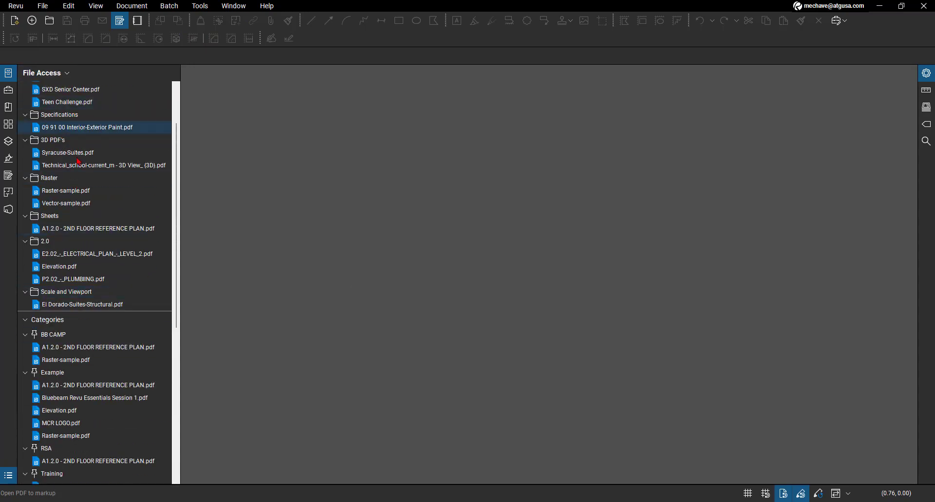
{"action": "left_click", "coordinate": [98, 229]}
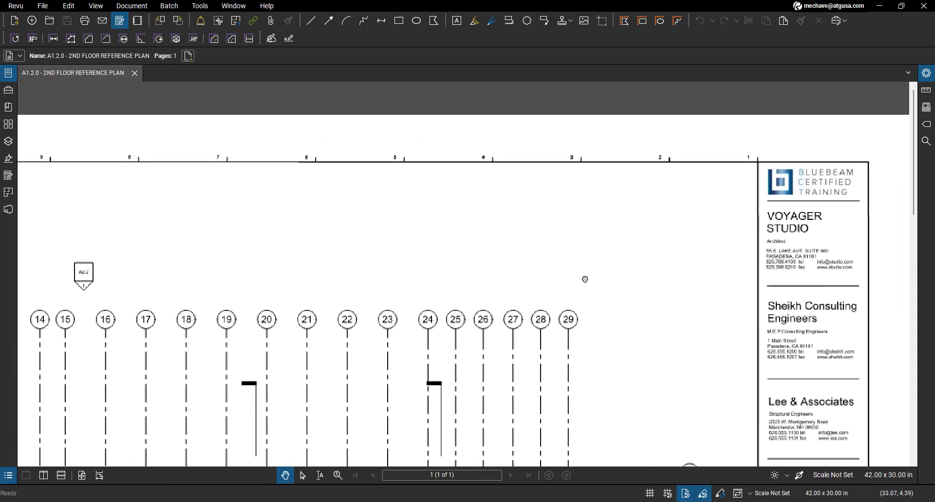
Place the MCR Quick Tip stamp at its default size in the blank area above grid bubbles 25 to 29
{"action": "left_click", "coordinate": [200, 5]}
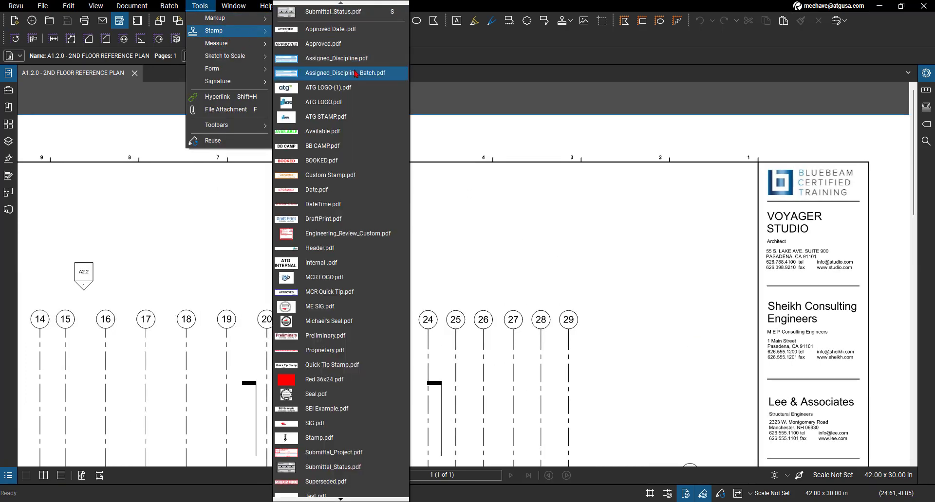
{"action": "left_click", "coordinate": [335, 293]}
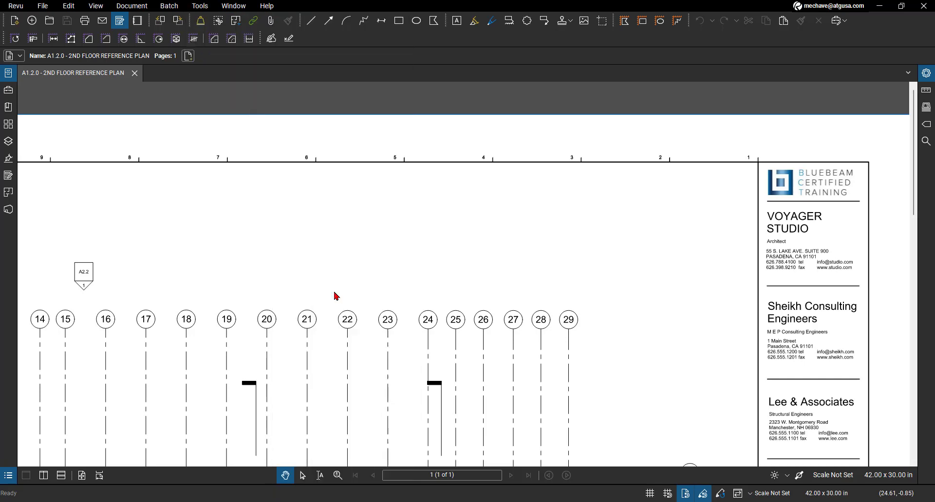
{"action": "left_click", "coordinate": [529, 217]}
{"action": "scroll", "coordinate": [557, 236], "scroll_direction": "up", "scroll_amount": 3}
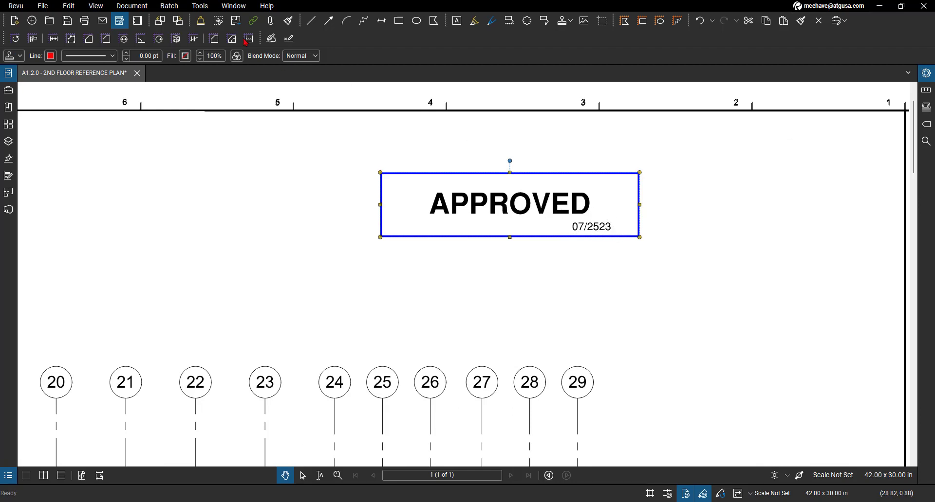
Place a second, smaller MCR Quick Tip stamp in a drawn region just below the first one
{"action": "left_click", "coordinate": [199, 6]}
{"action": "mouse_move", "coordinate": [212, 35]}
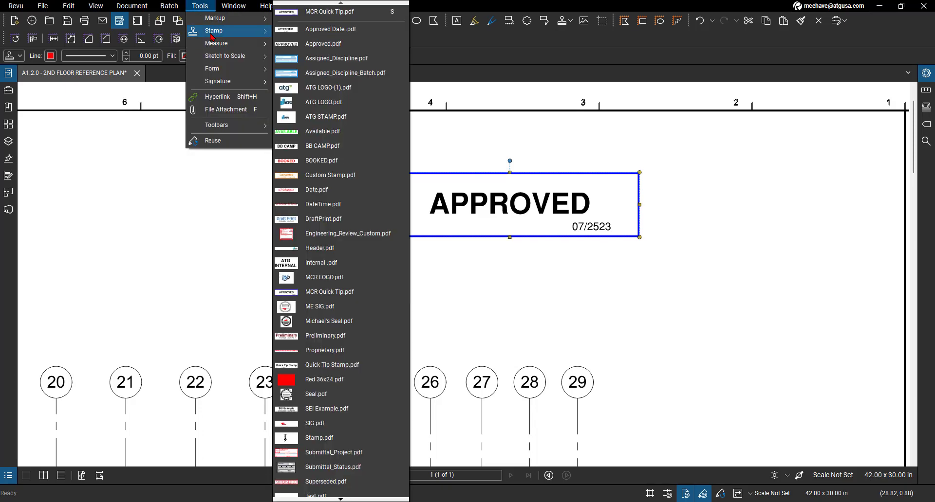
{"action": "left_click", "coordinate": [295, 13]}
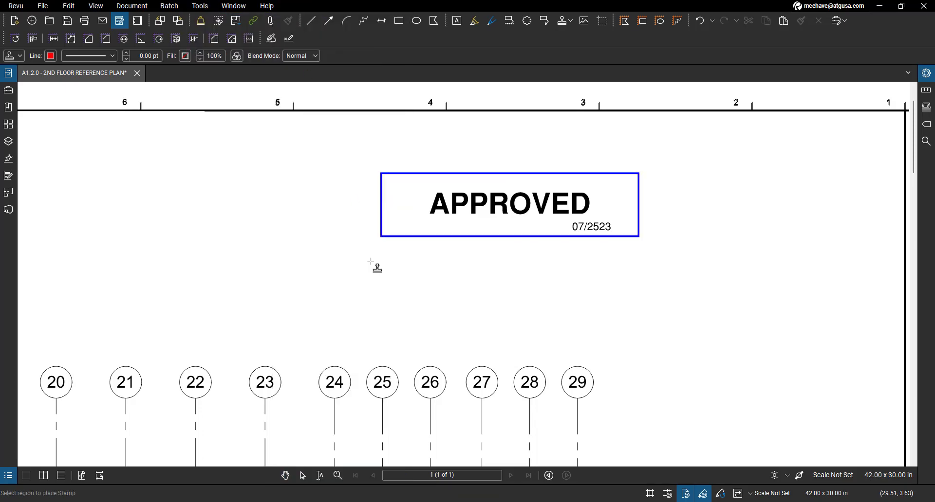
{"action": "left_click_drag", "start_coordinate": [368, 261], "coordinate": [557, 329]}
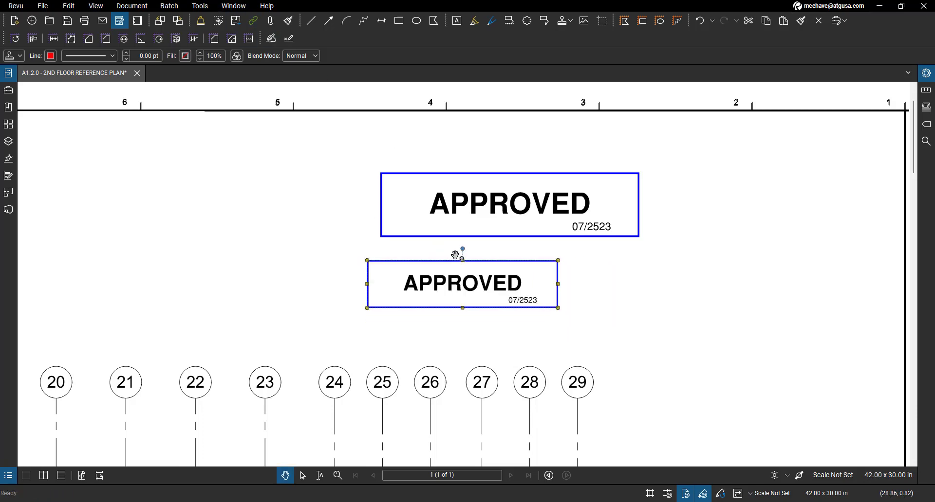
Open the MCR Quick Tip stamp for editing, insert "/" between &[dd] and &[yy], and widen the date text box to fit one line
{"action": "left_click", "coordinate": [200, 5]}
{"action": "mouse_move", "coordinate": [223, 31]}
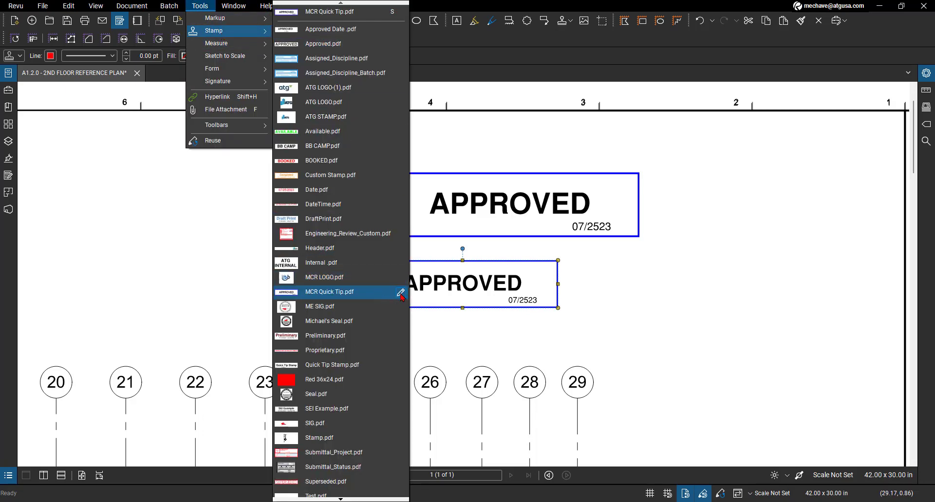
{"action": "left_click", "coordinate": [400, 293]}
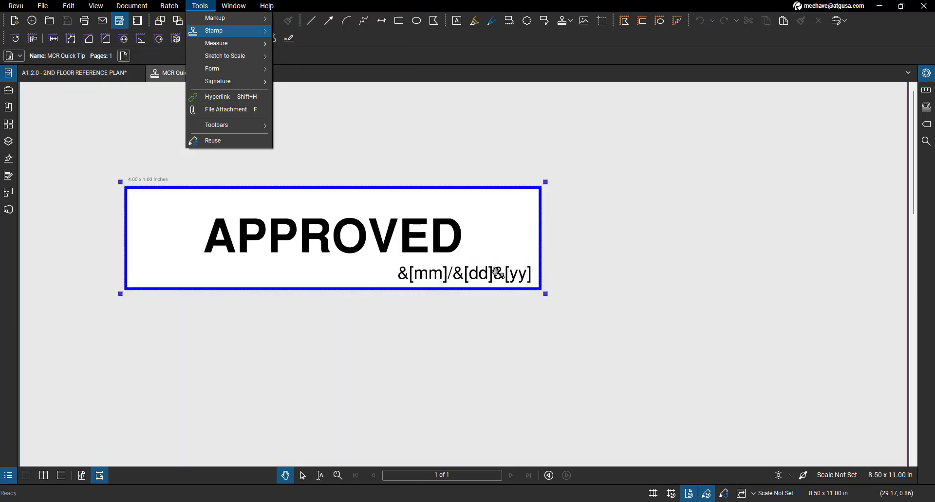
{"action": "left_click", "coordinate": [497, 273]}
{"action": "double_click", "coordinate": [497, 273]}
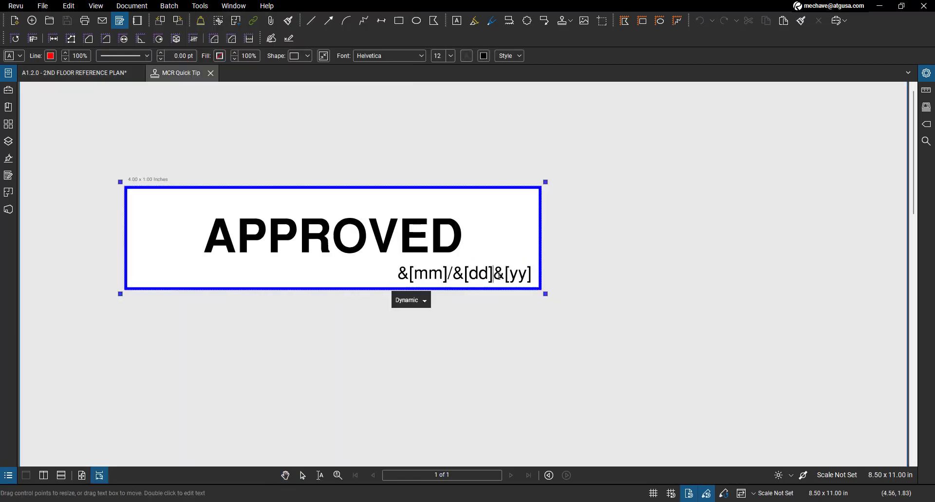
{"action": "type", "text": "/"}
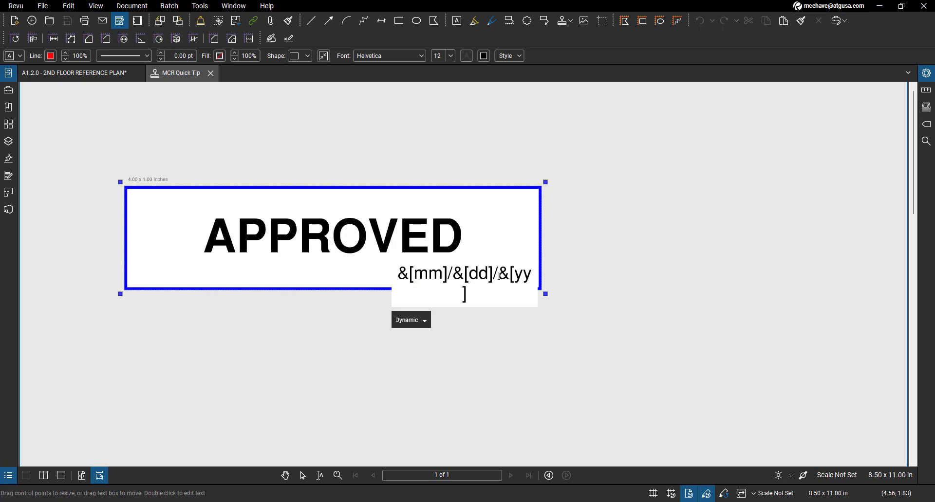
{"action": "key", "text": "Escape"}
{"action": "left_click_drag", "start_coordinate": [539, 283], "coordinate": [553, 283]}
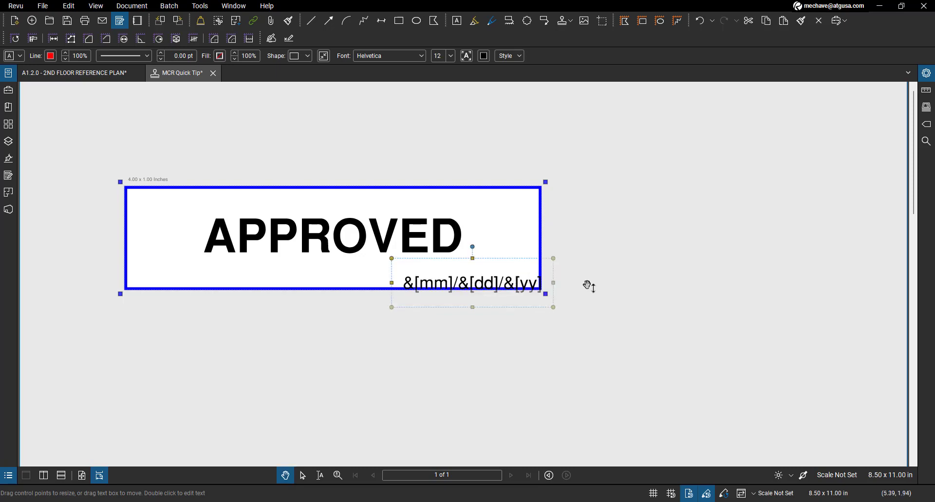
Position the date text inside the lower-right corner of the stamp border, and save and close the MCR Quick Tip stamp file
{"action": "left_click", "coordinate": [563, 343]}
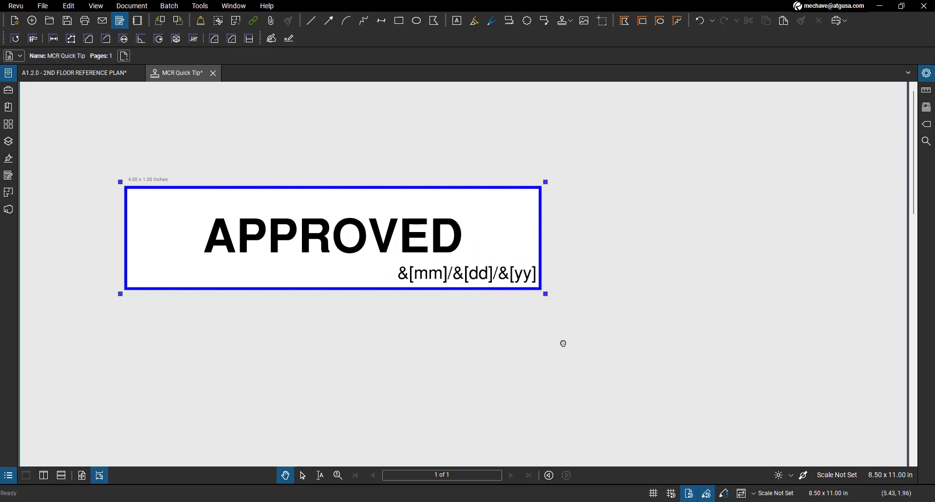
{"action": "right_click", "coordinate": [184, 78]}
{"action": "left_click", "coordinate": [202, 83]}
{"action": "left_click", "coordinate": [210, 76]}
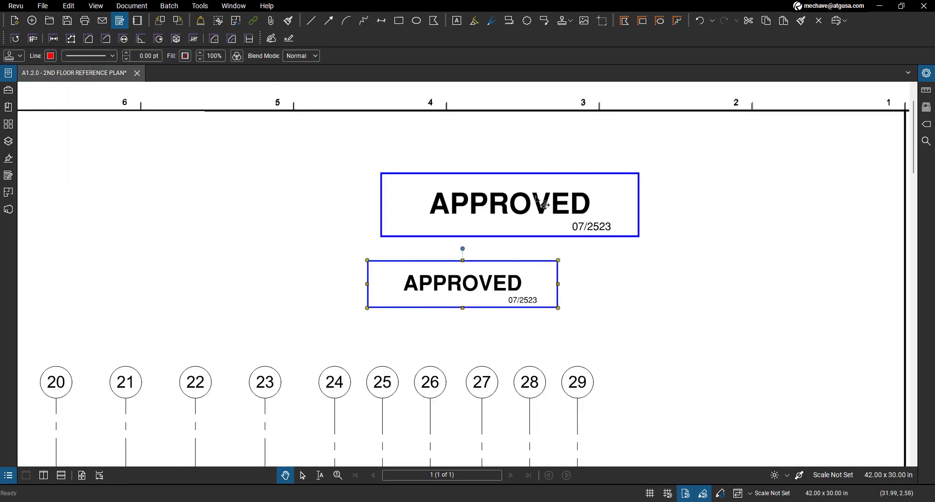
Delete both previously placed APPROVED stamps from the 2nd floor reference plan
{"action": "key", "text": "Delete"}
{"action": "left_click", "coordinate": [544, 204]}
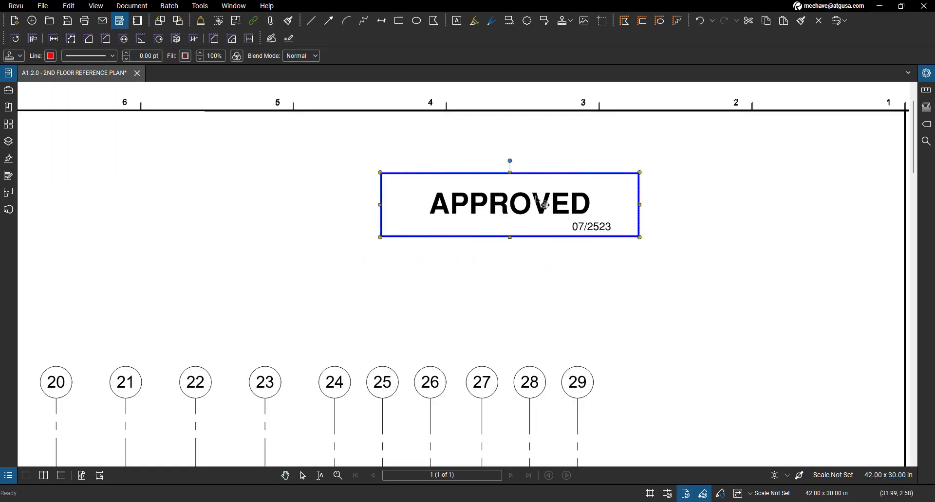
{"action": "key", "text": "Delete"}
Place the updated MCR Quick Tip stamp at its default size in the blank area above grid bubbles 23 to 27
{"action": "left_click", "coordinate": [200, 6]}
{"action": "mouse_move", "coordinate": [218, 38]}
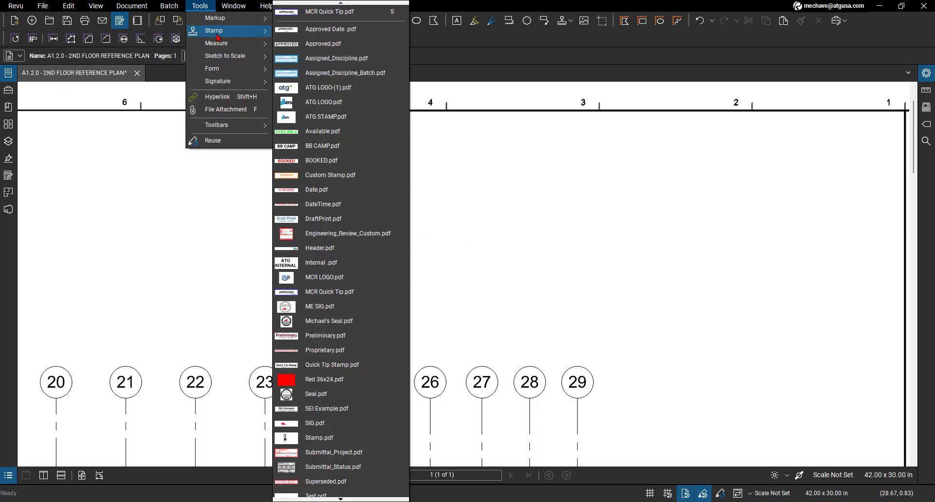
{"action": "left_click", "coordinate": [329, 296]}
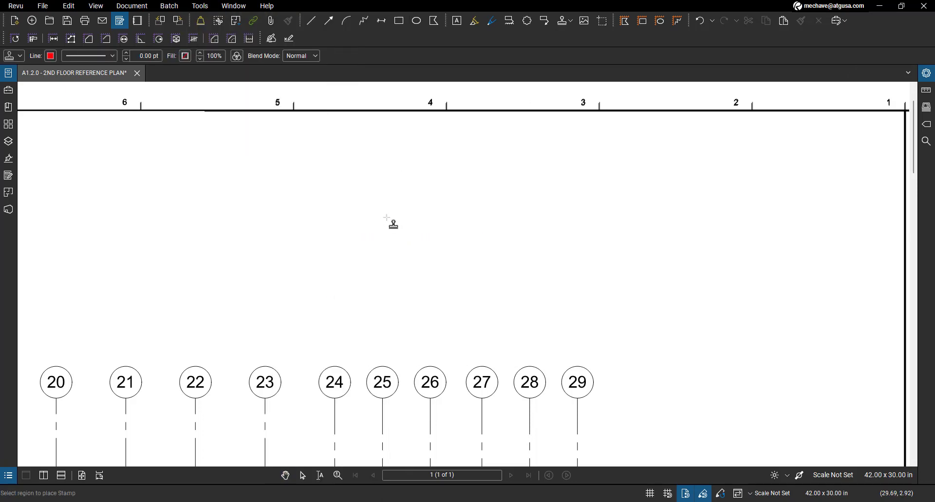
{"action": "left_click", "coordinate": [539, 292]}
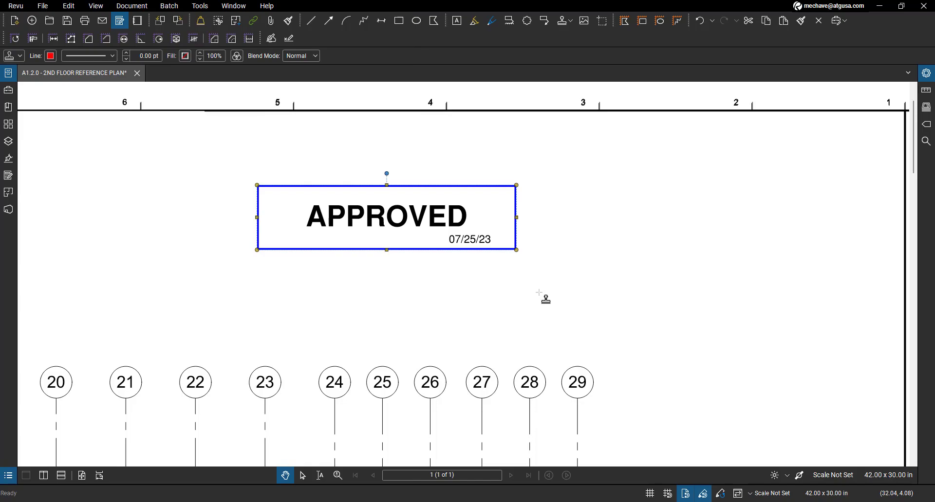